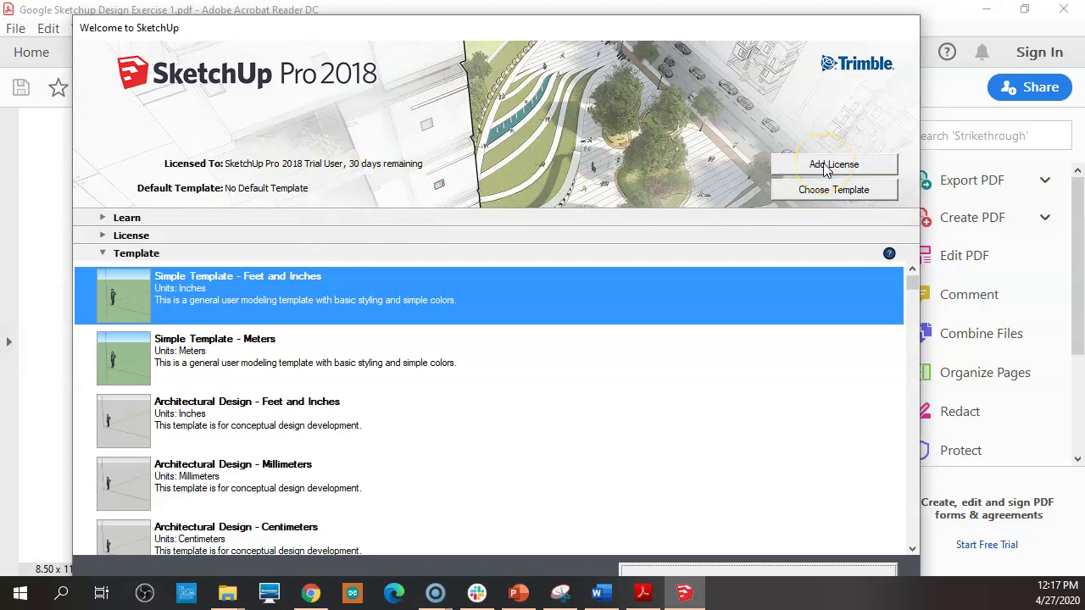
Step: Start a new model with Simple Template - Feet and Inches as the default template and postpone the software update
{"action": "left_click", "coordinate": [804, 192]}
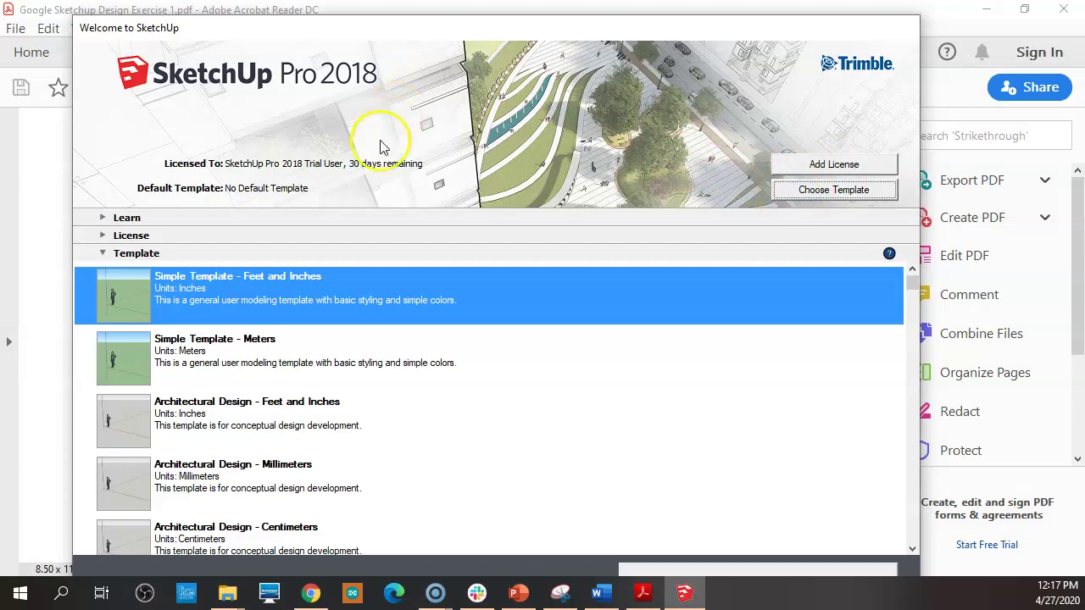
{"action": "left_click", "coordinate": [201, 287]}
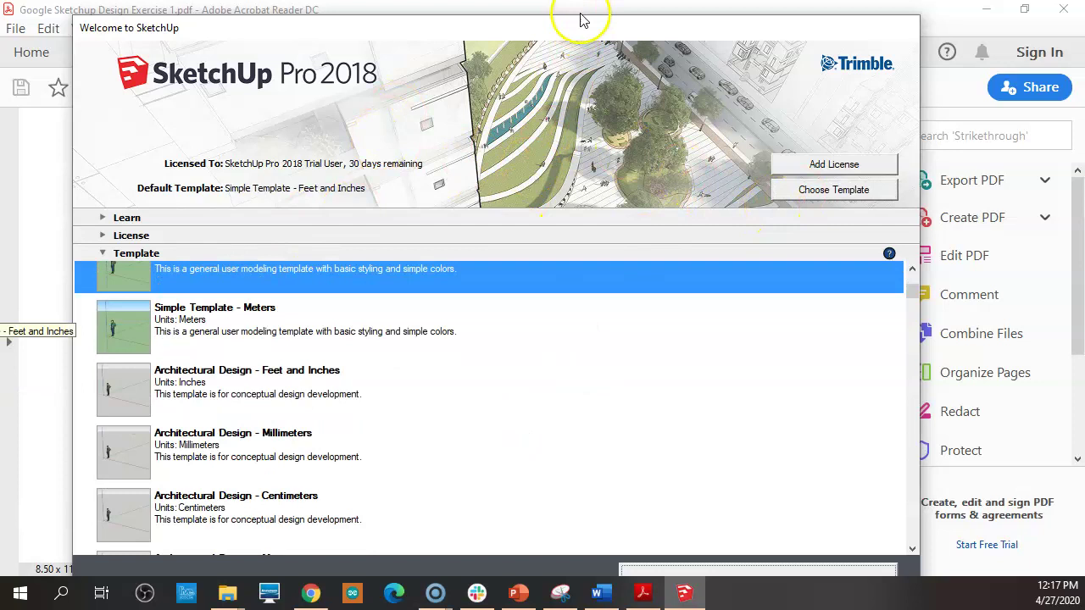
{"action": "left_click_drag", "start_coordinate": [581, 30], "coordinate": [626, 16]}
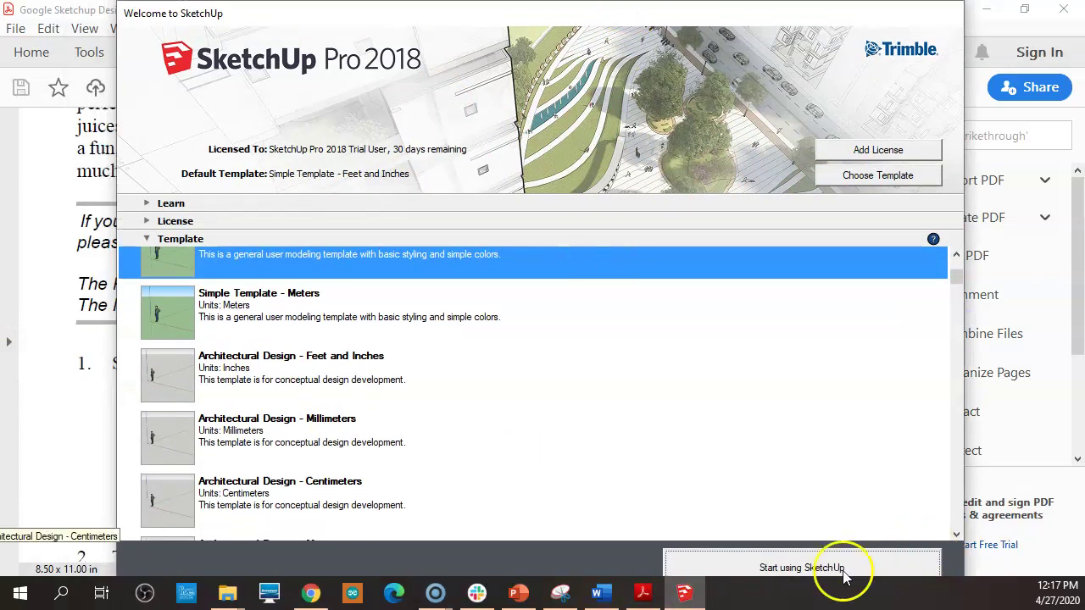
{"action": "left_click", "coordinate": [819, 561]}
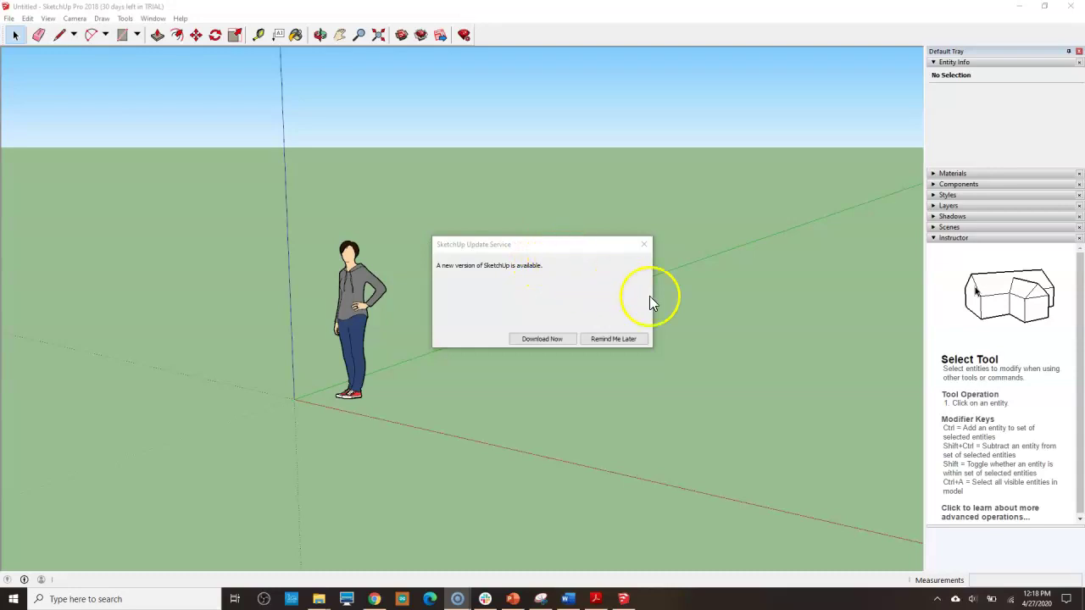
{"action": "left_click", "coordinate": [612, 339]}
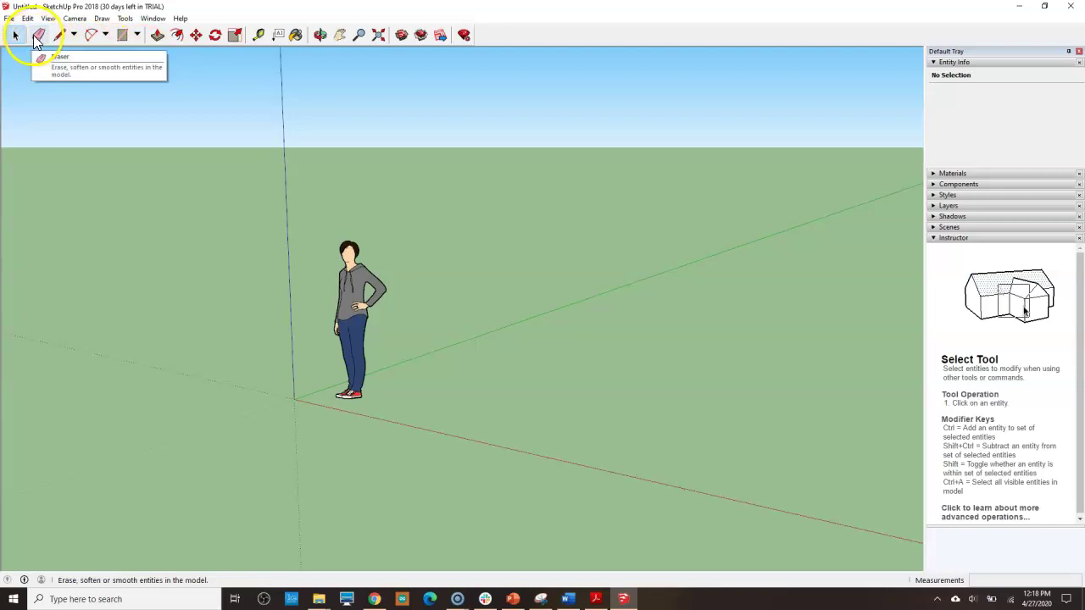
Step: Draw a ground rectangle about 9' 5" by 26' 1" beside the standing figure, behind the red axis
{"action": "left_click", "coordinate": [127, 38]}
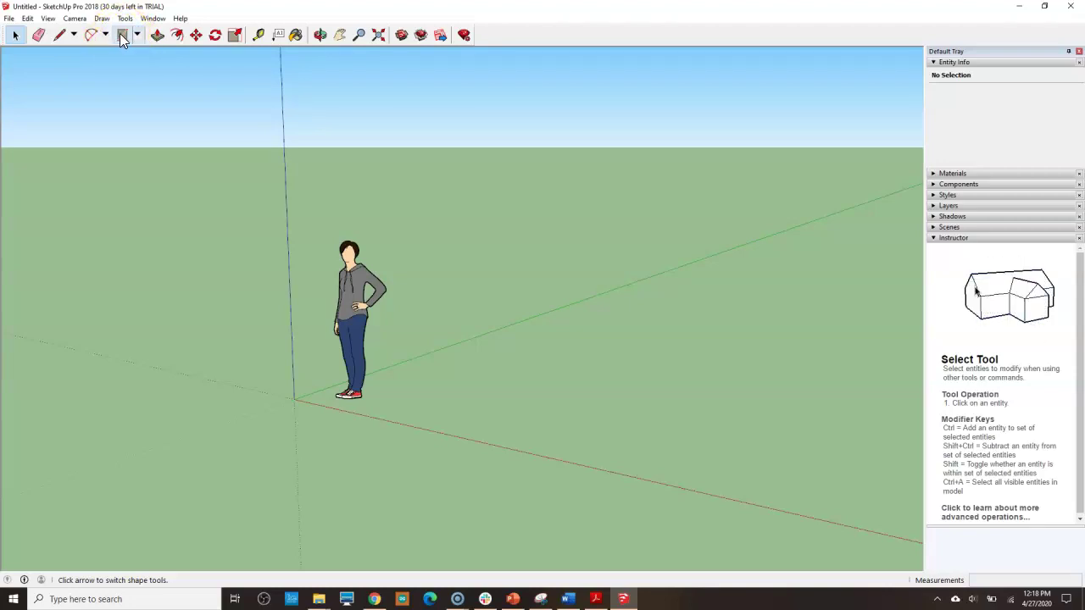
{"action": "left_click", "coordinate": [120, 33]}
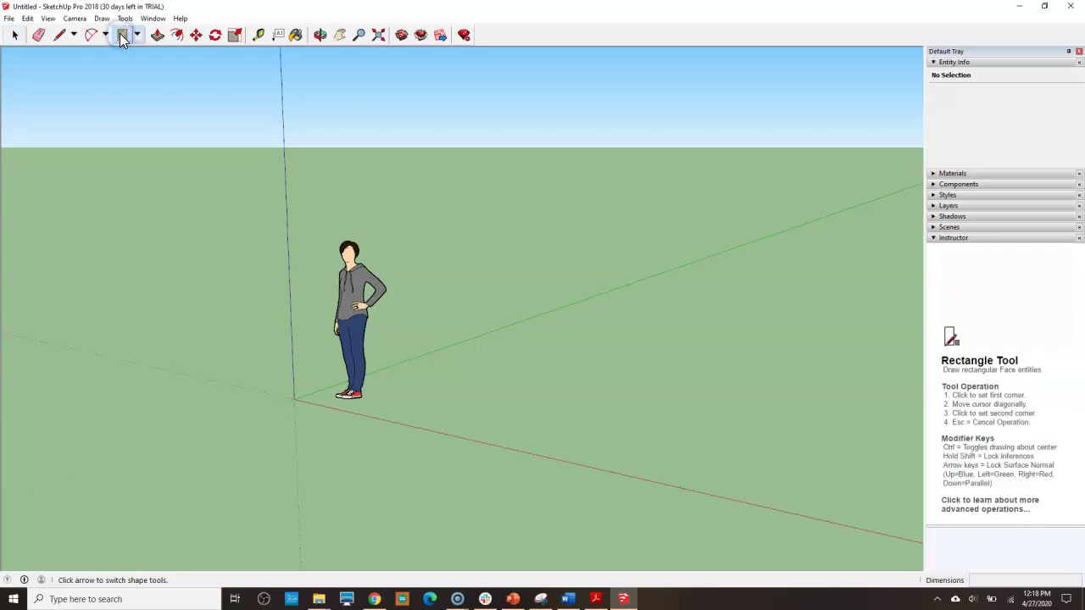
{"action": "left_click", "coordinate": [532, 371]}
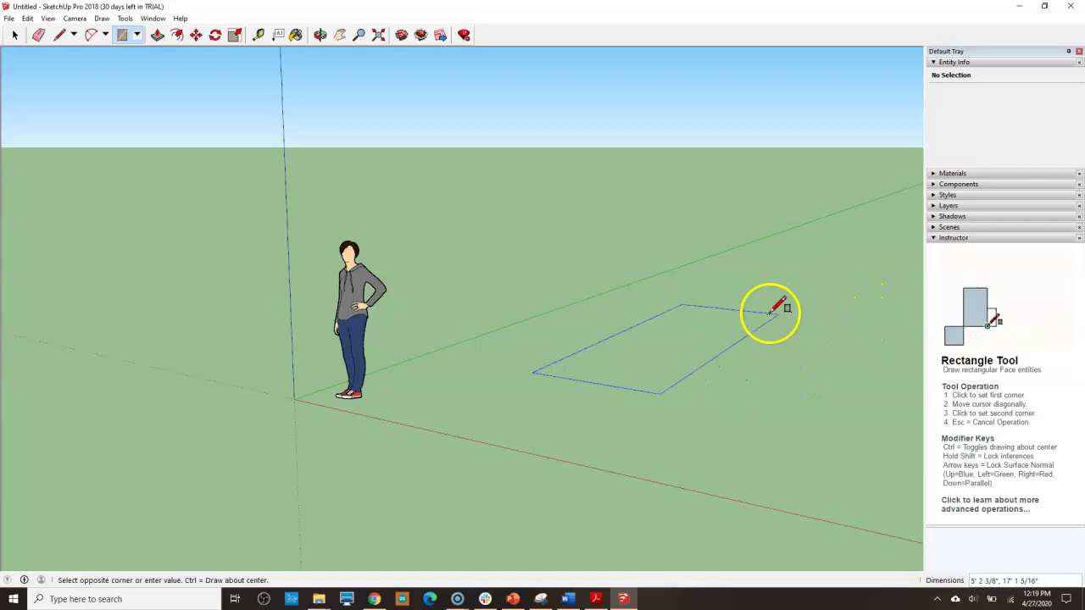
{"action": "left_click", "coordinate": [894, 296]}
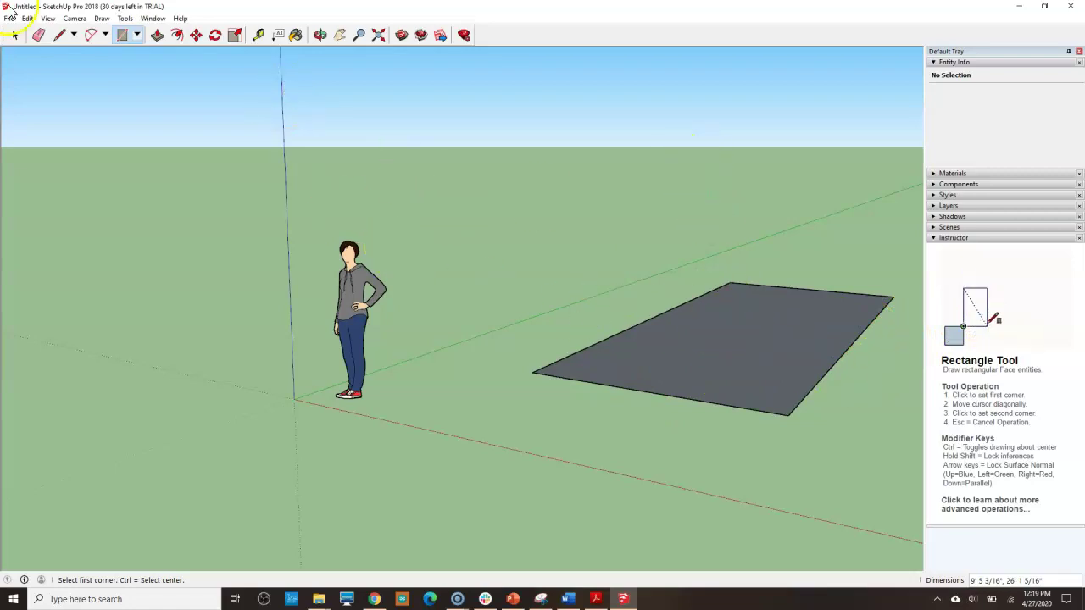
Step: Push/Pull the ground rectangle up into a box 10' high
{"action": "left_click", "coordinate": [161, 39]}
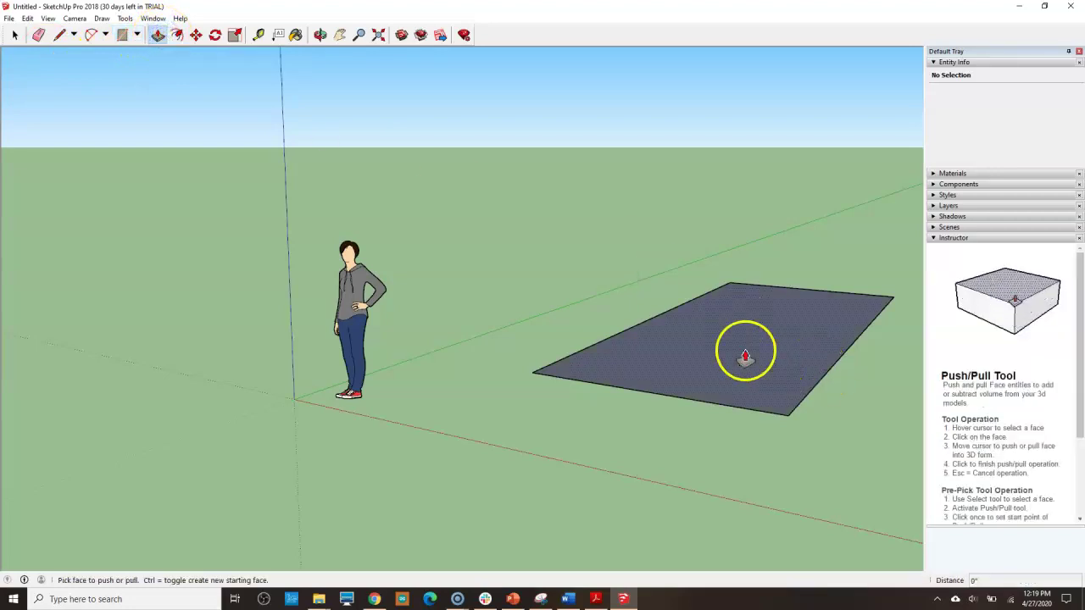
{"action": "left_click_drag", "start_coordinate": [740, 348], "coordinate": [718, 170]}
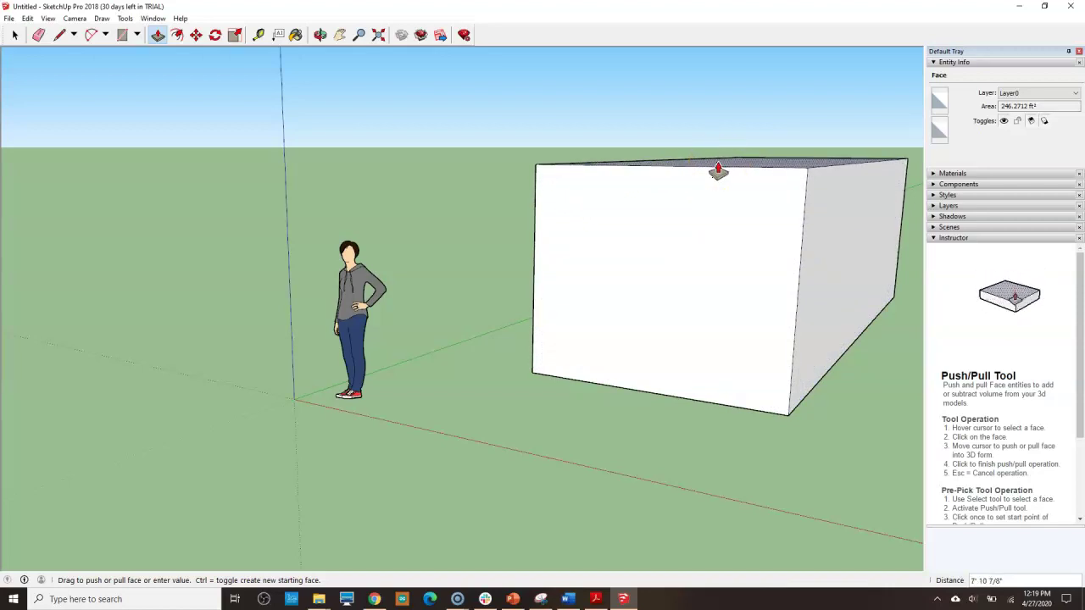
{"action": "type", "text": "10"}
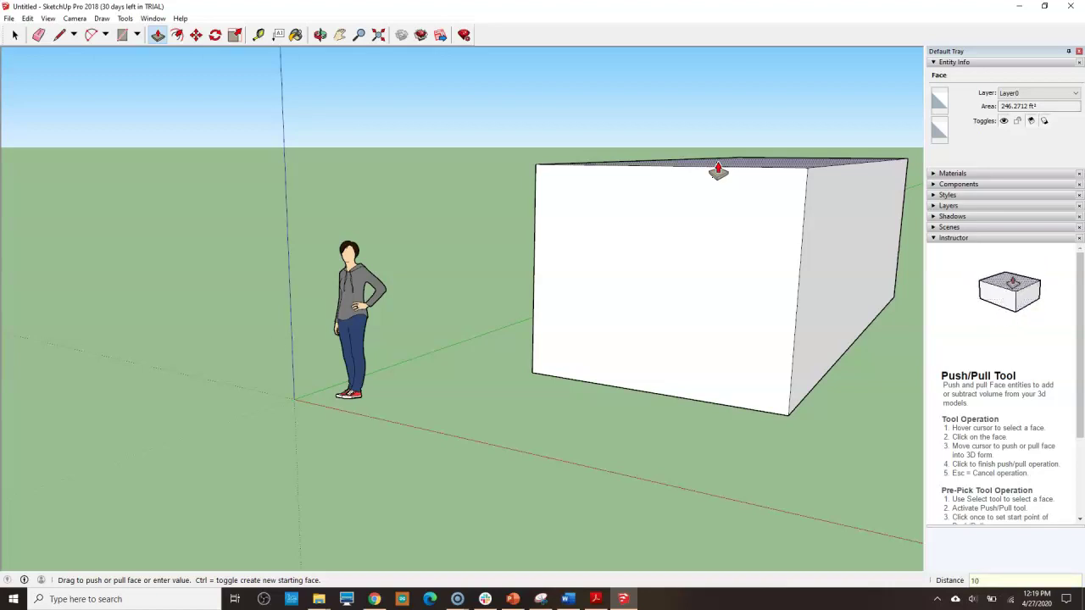
{"action": "type", "text": "'"}
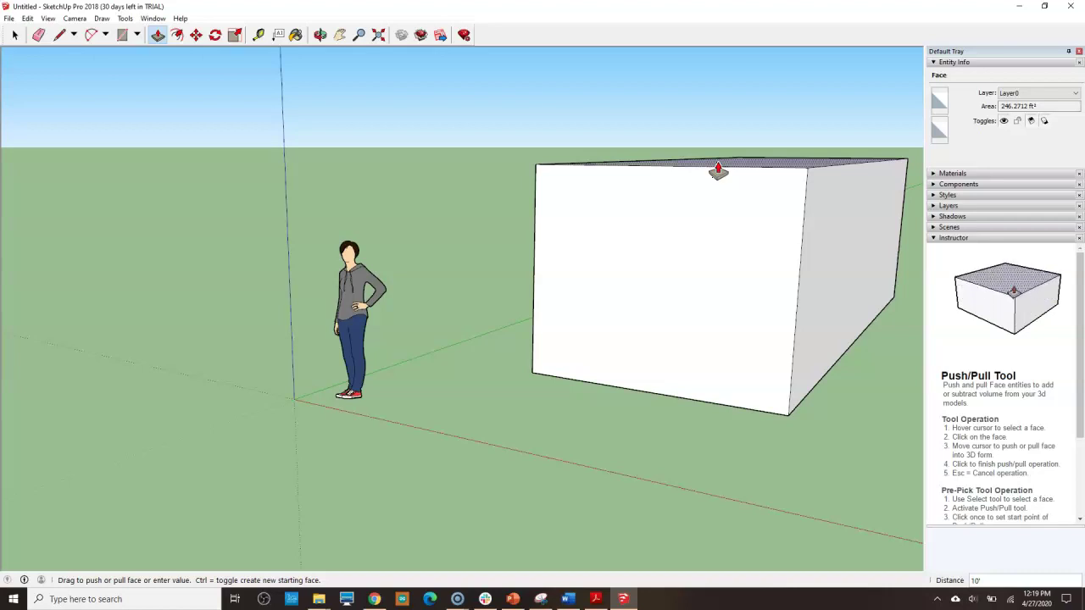
{"action": "type", "text": "12"}
{"action": "key", "text": "Return"}
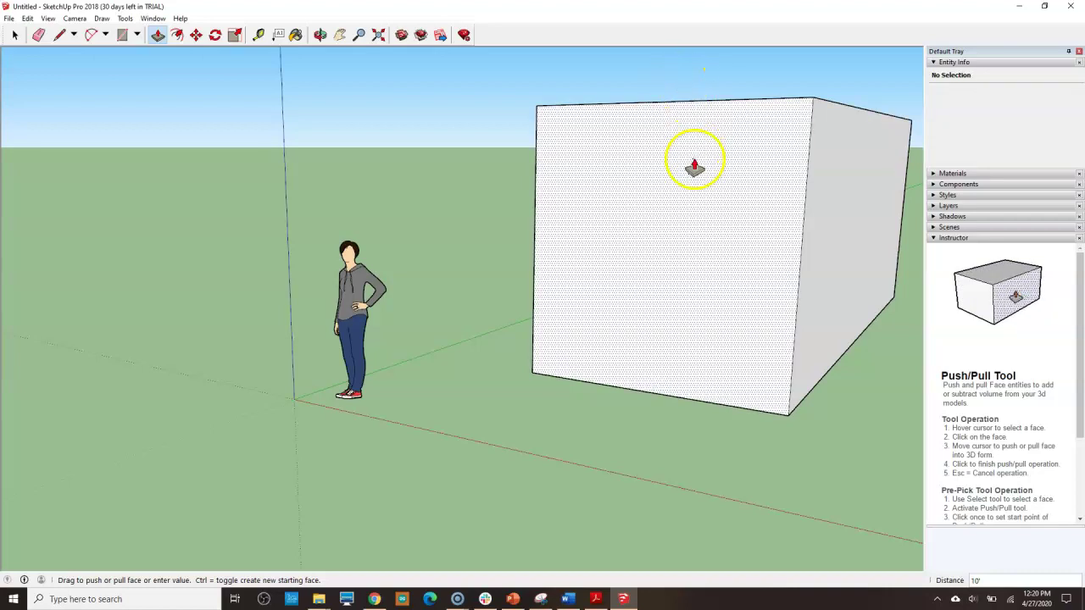
Step: Examine the extruded box from above, looking at its end, long side and top
{"action": "key", "text": "o"}
{"action": "left_click_drag", "start_coordinate": [704, 200], "coordinate": [611, 300]}
{"action": "key", "text": "p"}
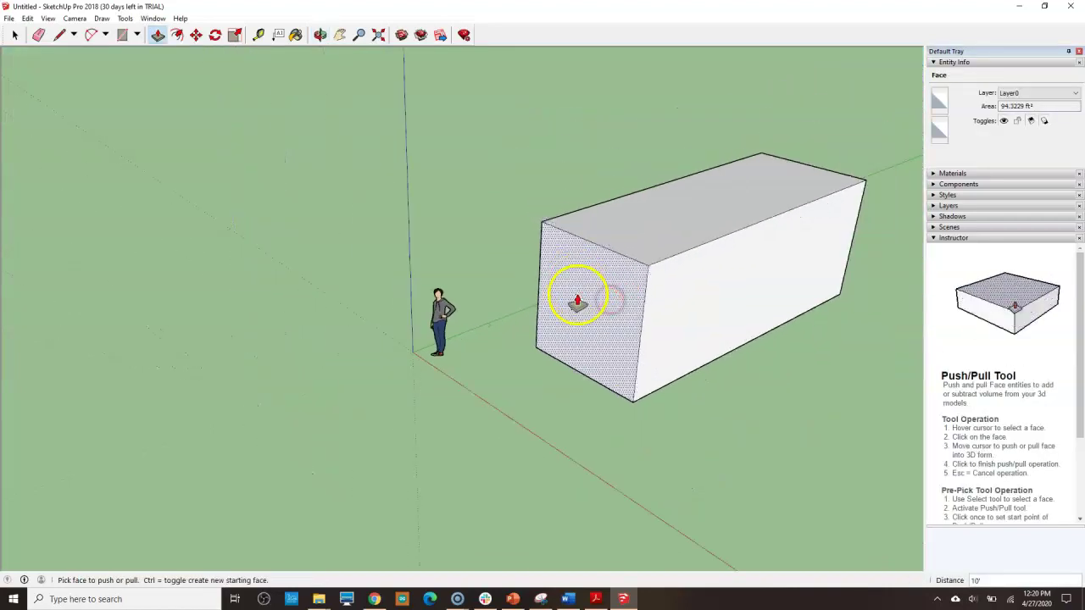
{"action": "key", "text": "o"}
{"action": "left_click_drag", "start_coordinate": [550, 329], "coordinate": [574, 428]}
{"action": "key", "text": "p"}
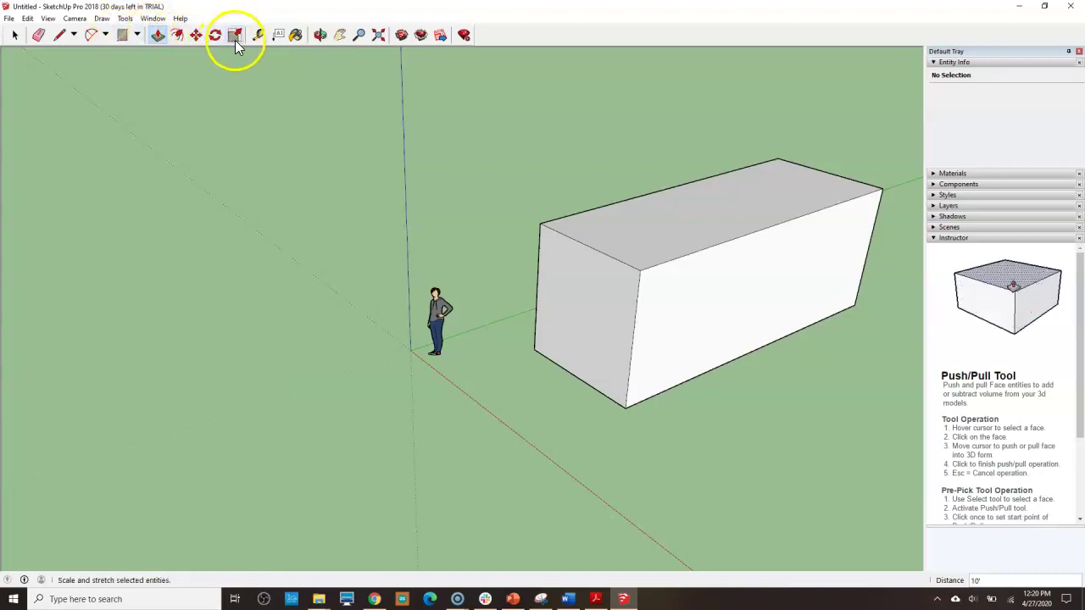
{"action": "left_click", "coordinate": [320, 35]}
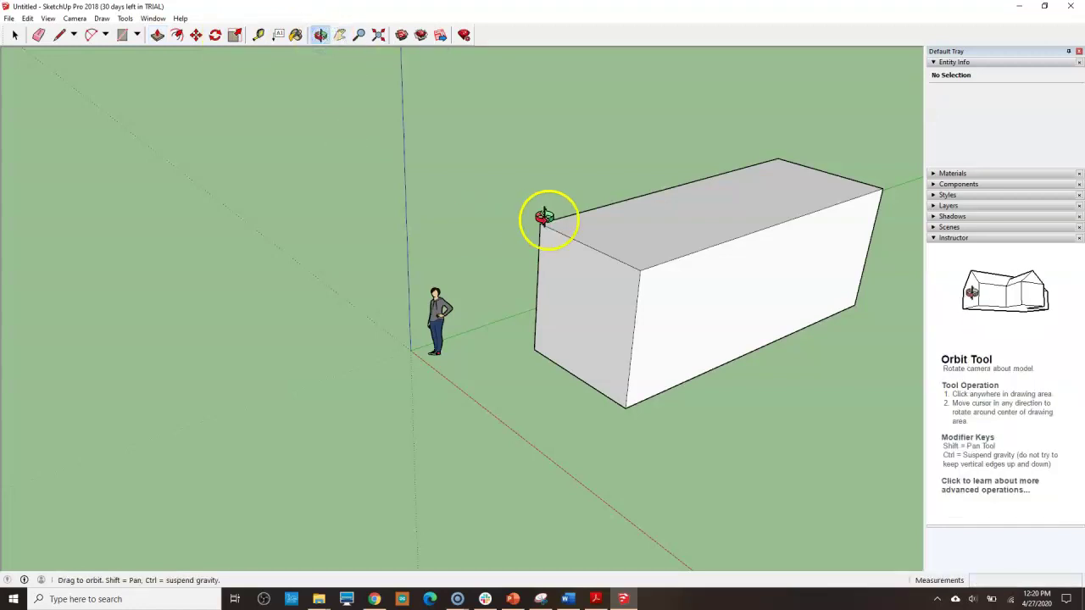
{"action": "mouse_move", "coordinate": [557, 159]}
{"action": "left_mouse_down"}
{"action": "mouse_move", "coordinate": [715, 189]}
{"action": "mouse_move", "coordinate": [567, 153]}
{"action": "mouse_move", "coordinate": [658, 117]}
{"action": "mouse_move", "coordinate": [514, 148]}
{"action": "mouse_move", "coordinate": [712, 194]}
{"action": "mouse_move", "coordinate": [710, 153]}
{"action": "mouse_move", "coordinate": [564, 175]}
{"action": "left_mouse_up"}
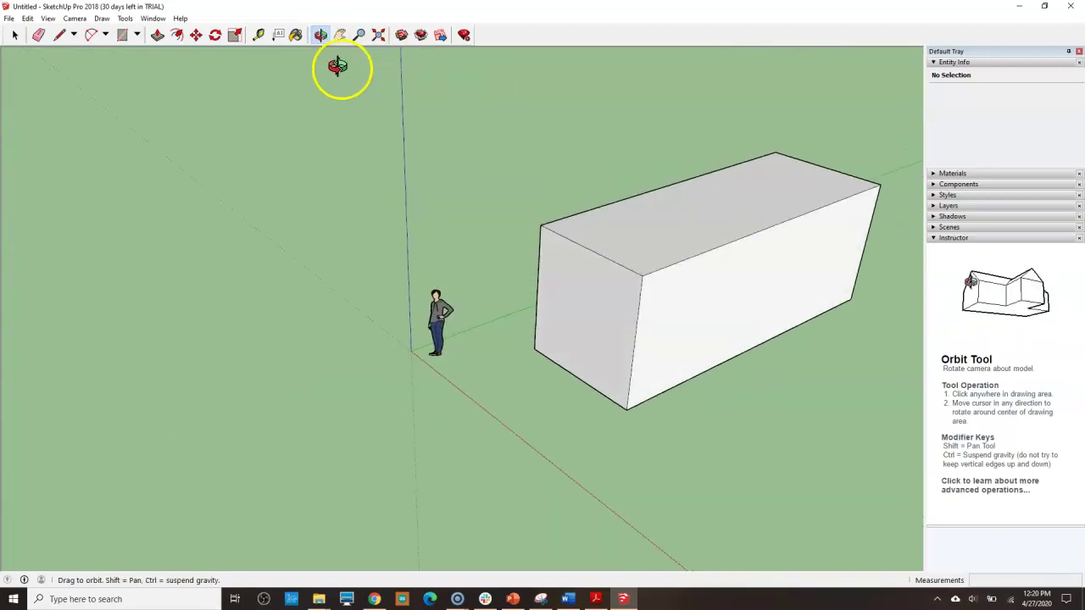
Step: Draw a line lengthwise across the box's top face, from the front edge's midpoint to the back edge's midpoint
{"action": "left_click", "coordinate": [72, 34]}
{"action": "left_click", "coordinate": [72, 34]}
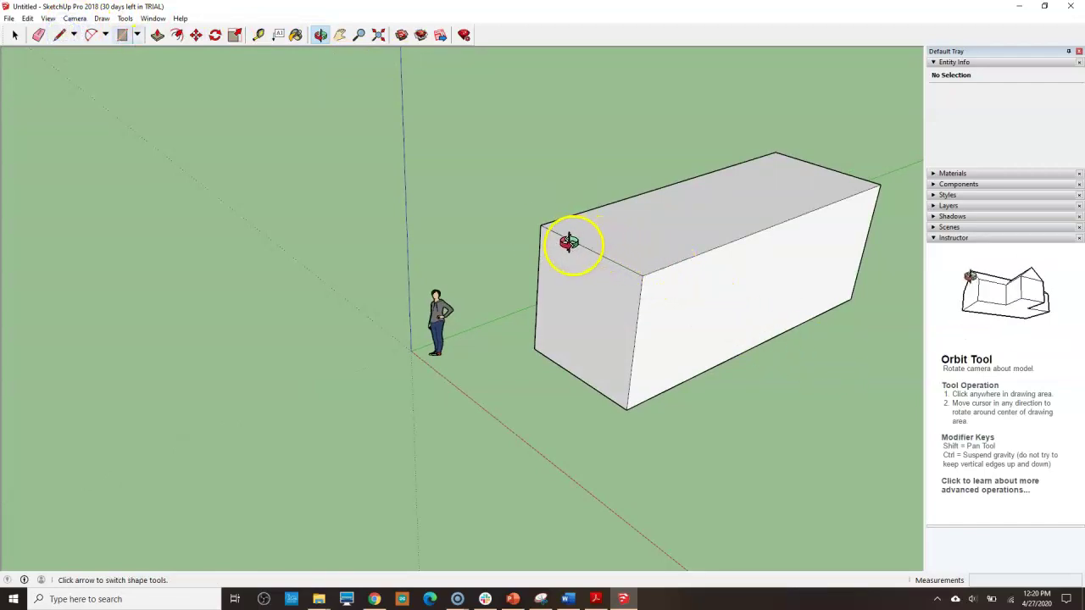
{"action": "left_click", "coordinate": [59, 35]}
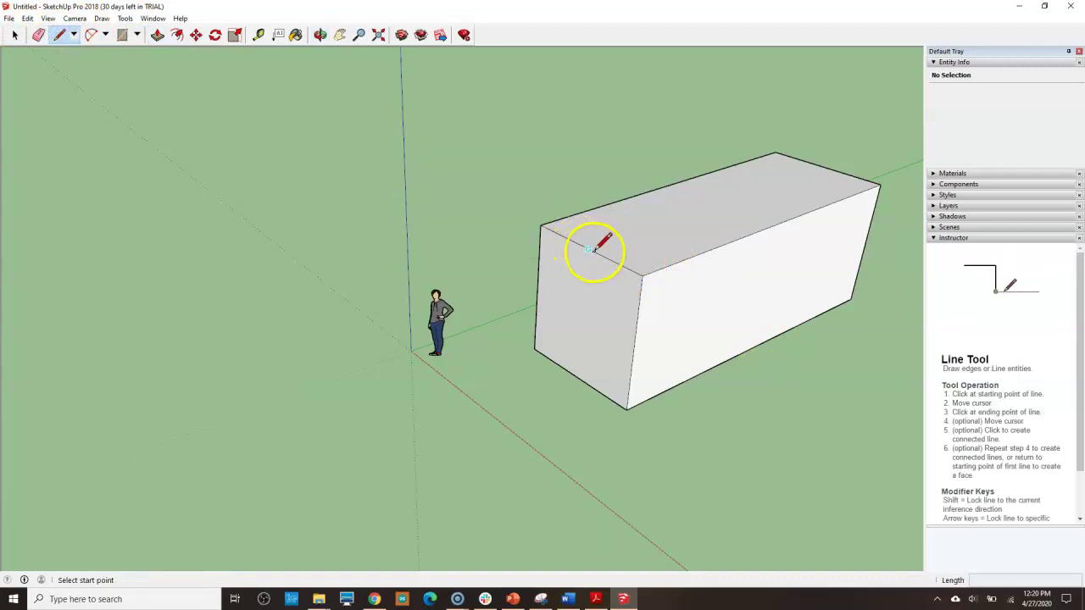
{"action": "left_click", "coordinate": [588, 249]}
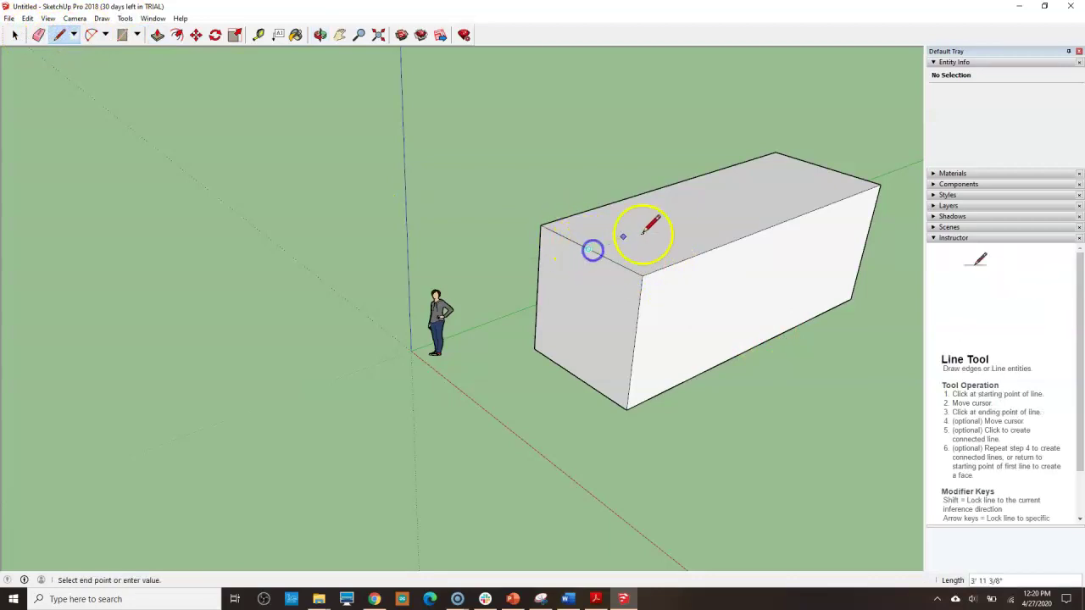
{"action": "left_click", "coordinate": [827, 167]}
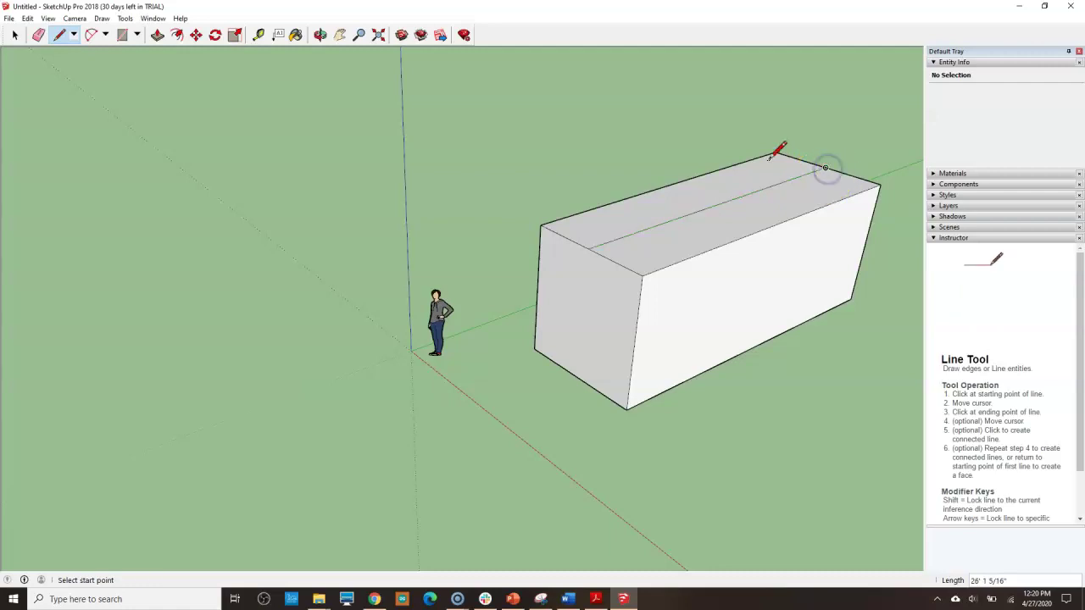
Step: Move the top face's centre line up along the blue axis to form a gabled roof
{"action": "middle_click_drag", "start_coordinate": [433, 177], "coordinate": [489, 115]}
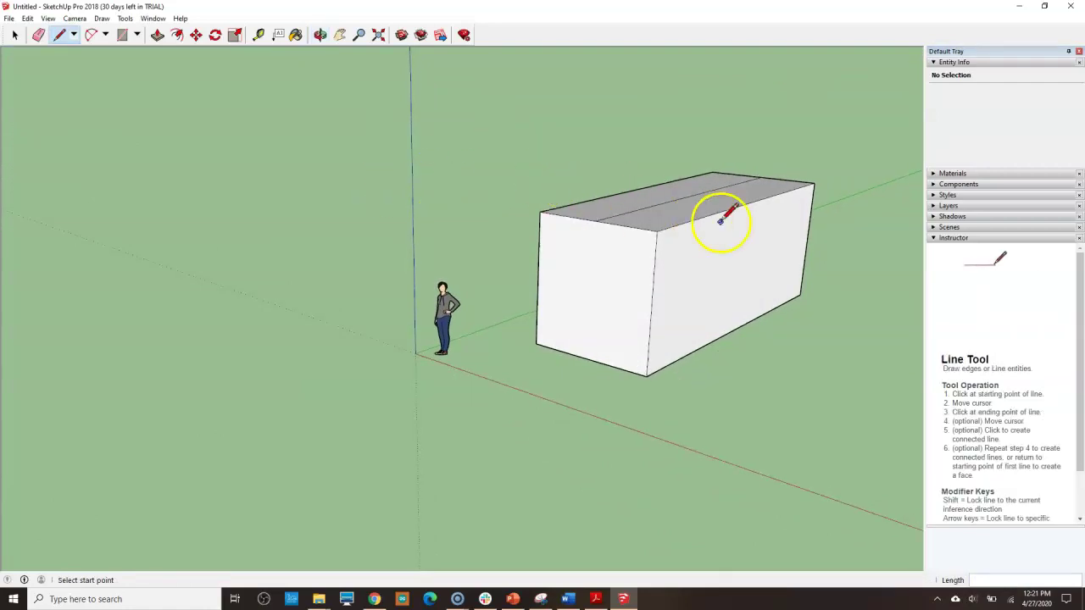
{"action": "left_click", "coordinate": [197, 37]}
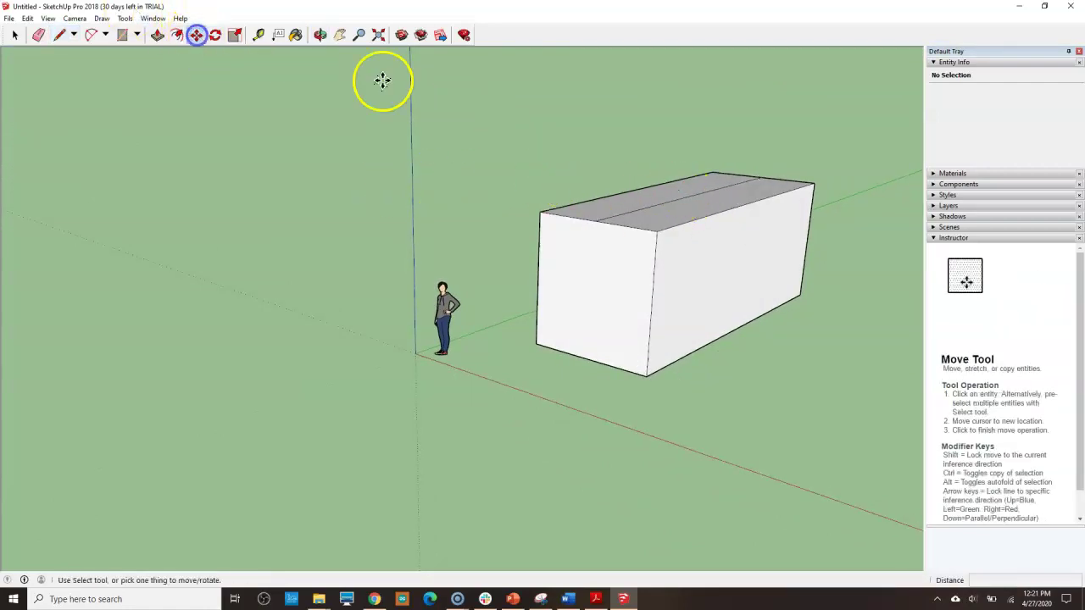
{"action": "left_click", "coordinate": [667, 204]}
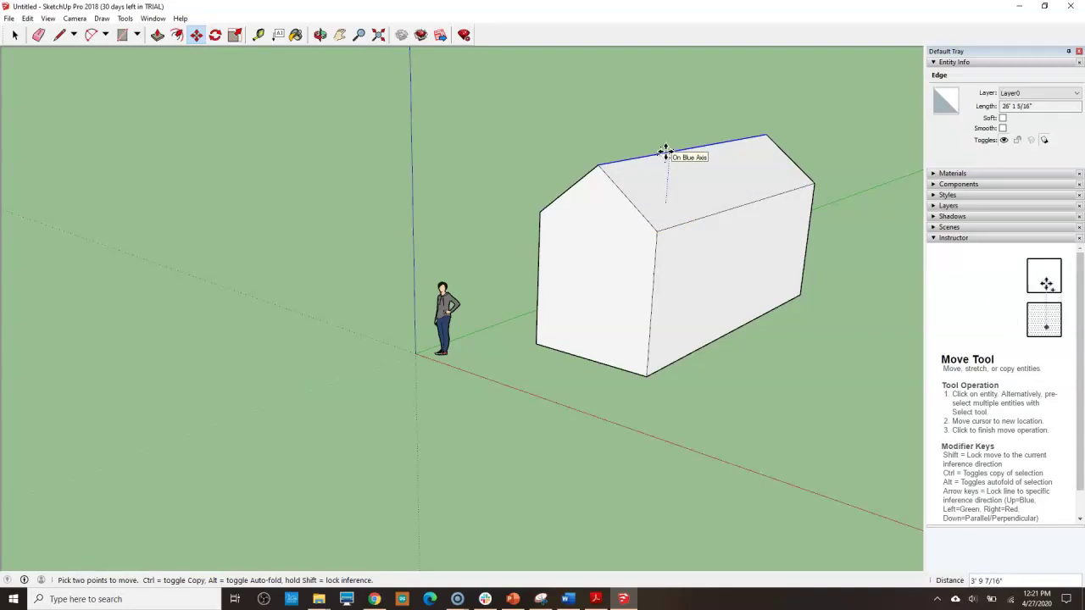
{"action": "left_click", "coordinate": [680, 150]}
{"action": "left_click_drag", "start_coordinate": [690, 153], "coordinate": [694, 153]}
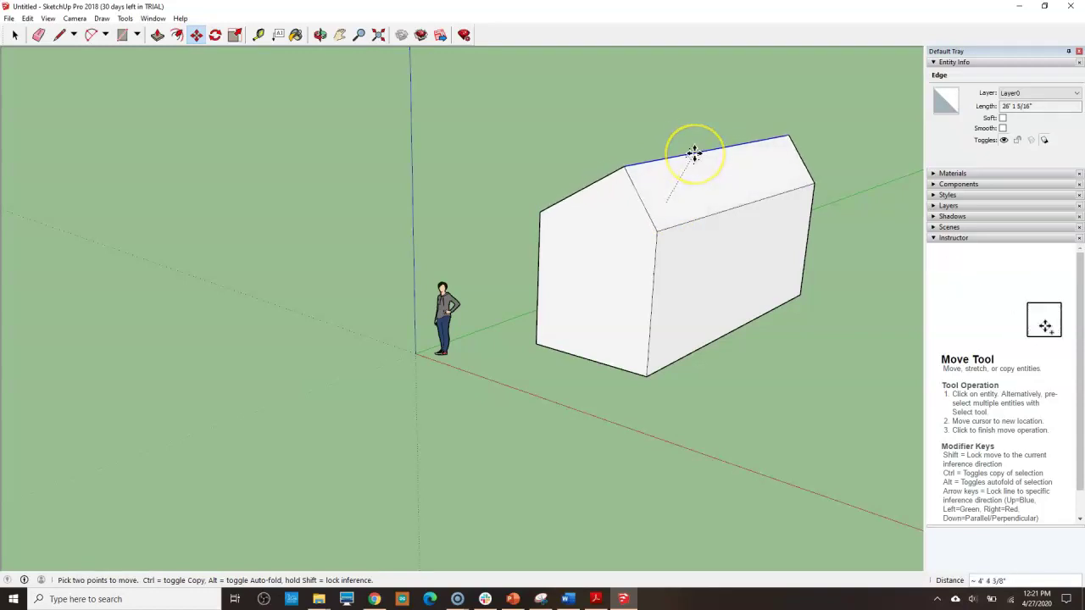
{"action": "left_click_drag", "start_coordinate": [694, 153], "coordinate": [666, 133]}
Step: Draw a rectangular door outline on the house's gable-end wall, starting from the wall's bottom edge
{"action": "middle_click_drag", "start_coordinate": [535, 302], "coordinate": [713, 236]}
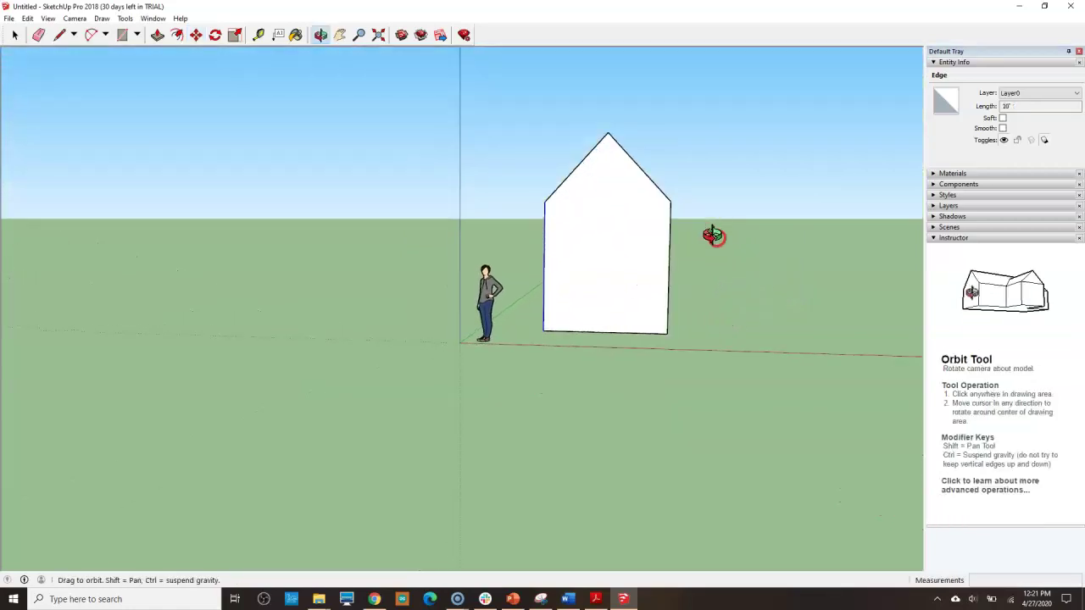
{"action": "left_click_drag", "start_coordinate": [726, 221], "coordinate": [440, 280]}
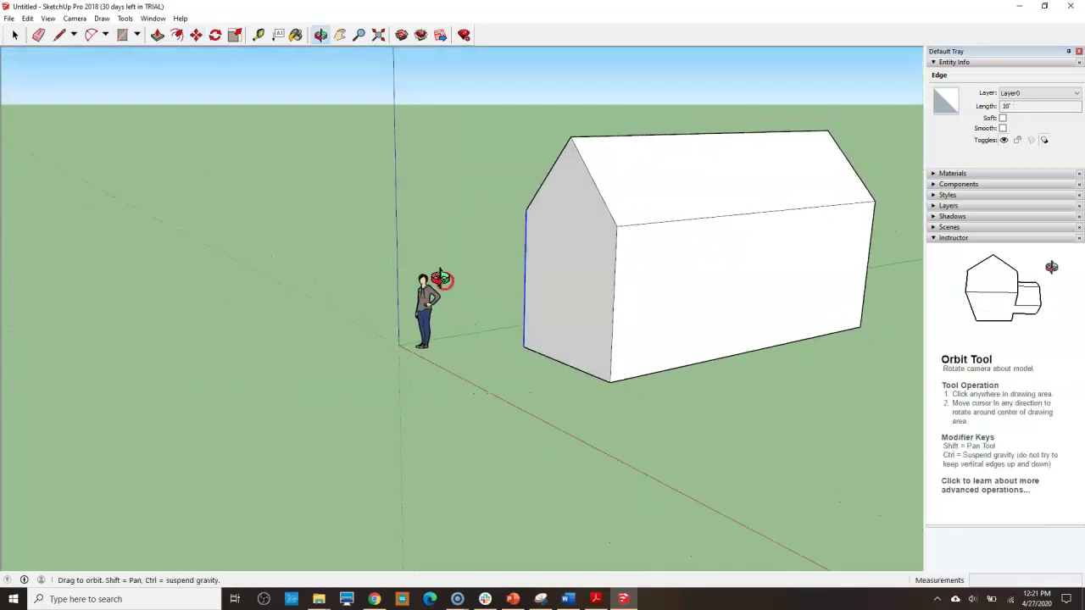
{"action": "key", "text": "m"}
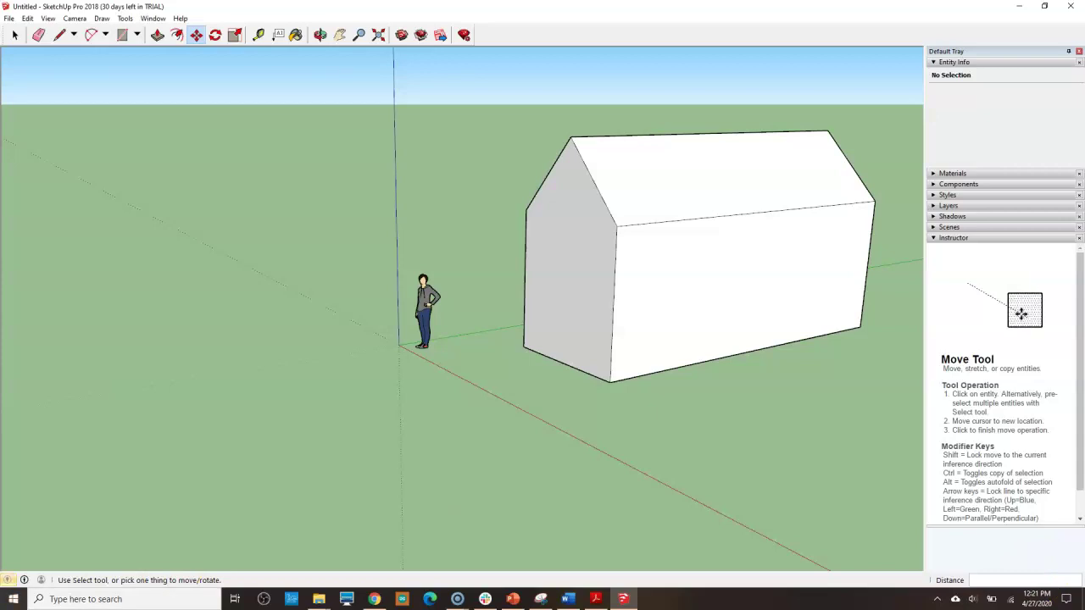
{"action": "middle_click_drag", "start_coordinate": [14, 561], "coordinate": [128, 484]}
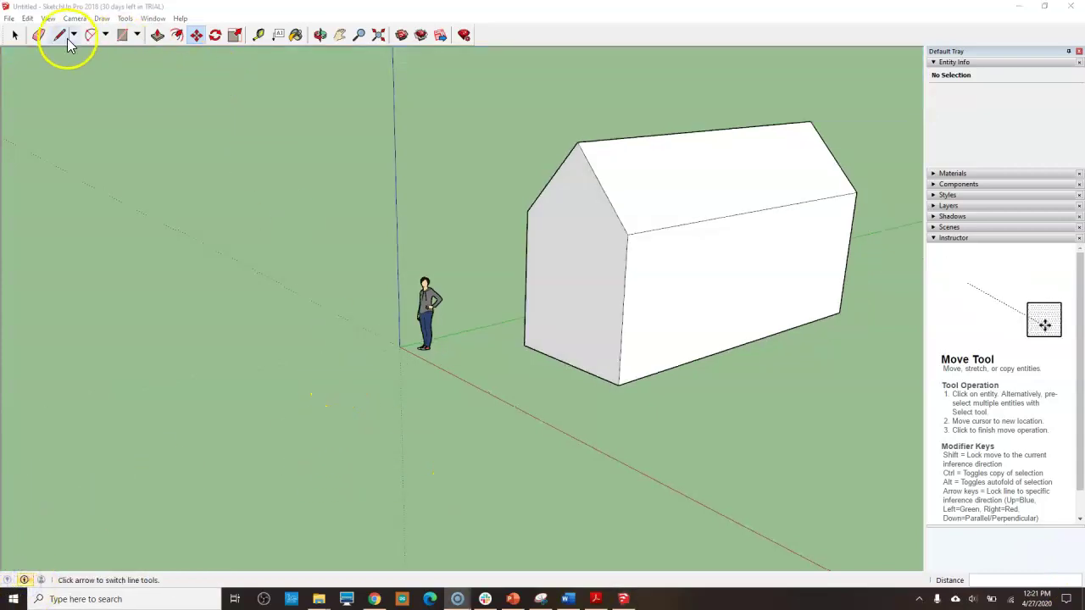
{"action": "left_click", "coordinate": [123, 35]}
{"action": "left_click", "coordinate": [547, 353]}
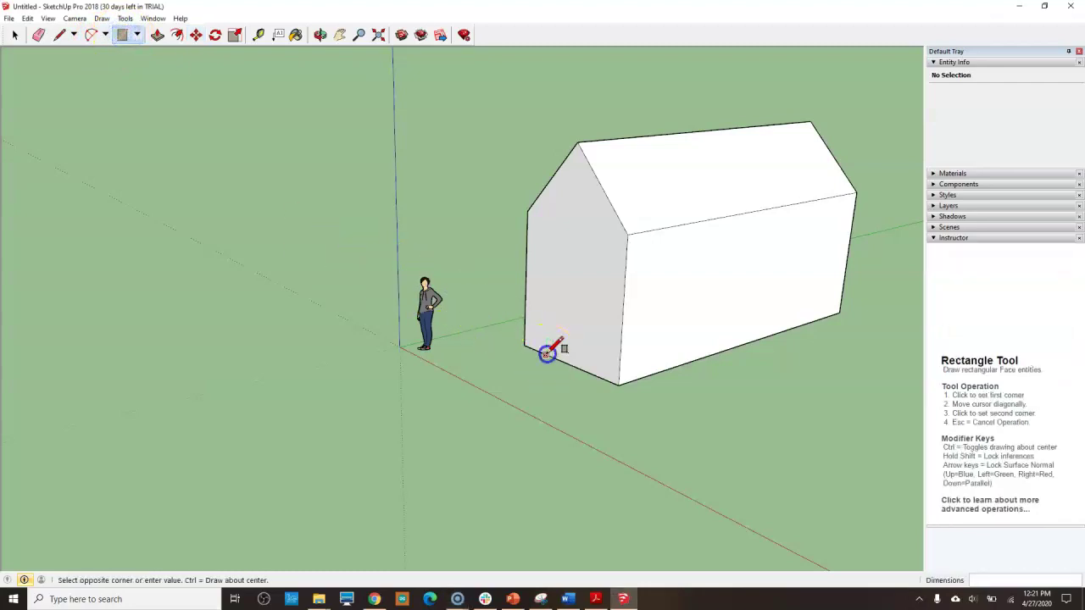
{"action": "left_click", "coordinate": [587, 271]}
Step: Try to draw a 2-Point Arc along the top edge of the door outline
{"action": "middle_click_drag", "start_coordinate": [586, 272], "coordinate": [577, 312]}
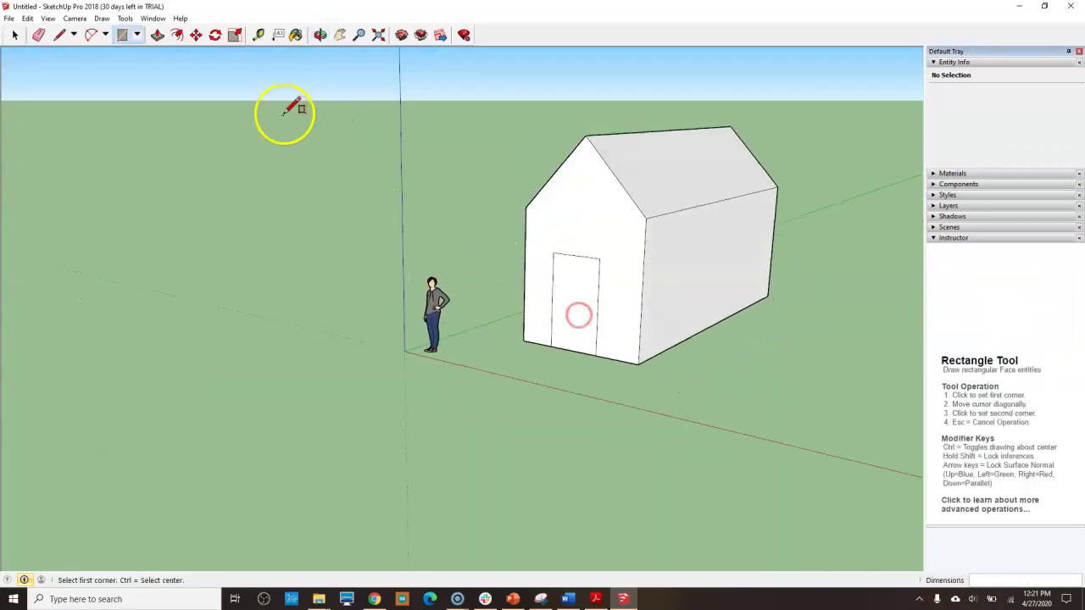
{"action": "left_click", "coordinate": [106, 36]}
{"action": "left_click", "coordinate": [137, 35]}
{"action": "left_click", "coordinate": [106, 36]}
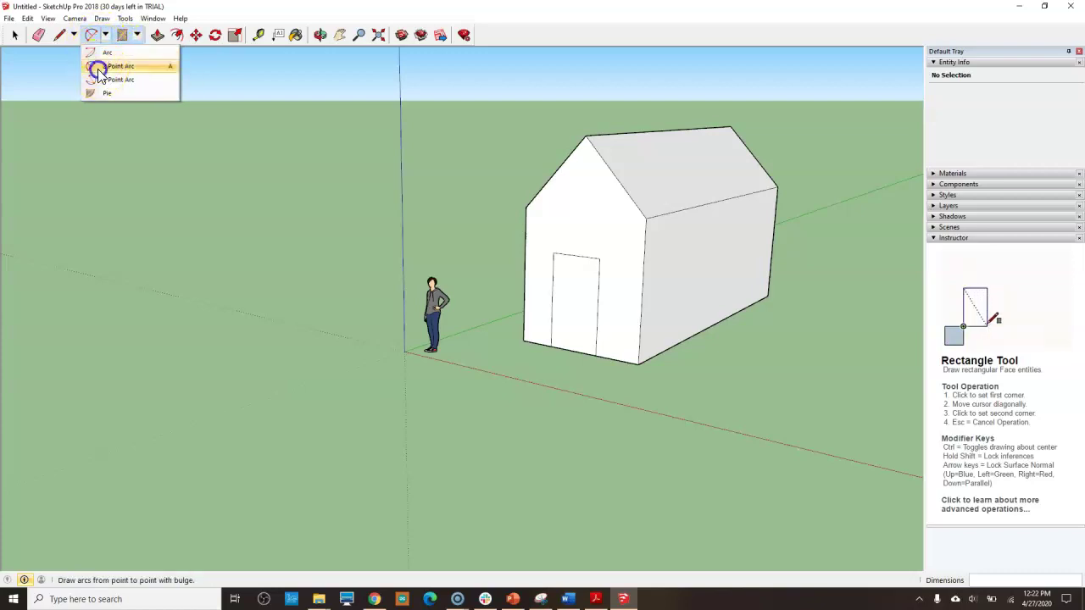
{"action": "left_click", "coordinate": [100, 72]}
{"action": "left_click", "coordinate": [566, 256]}
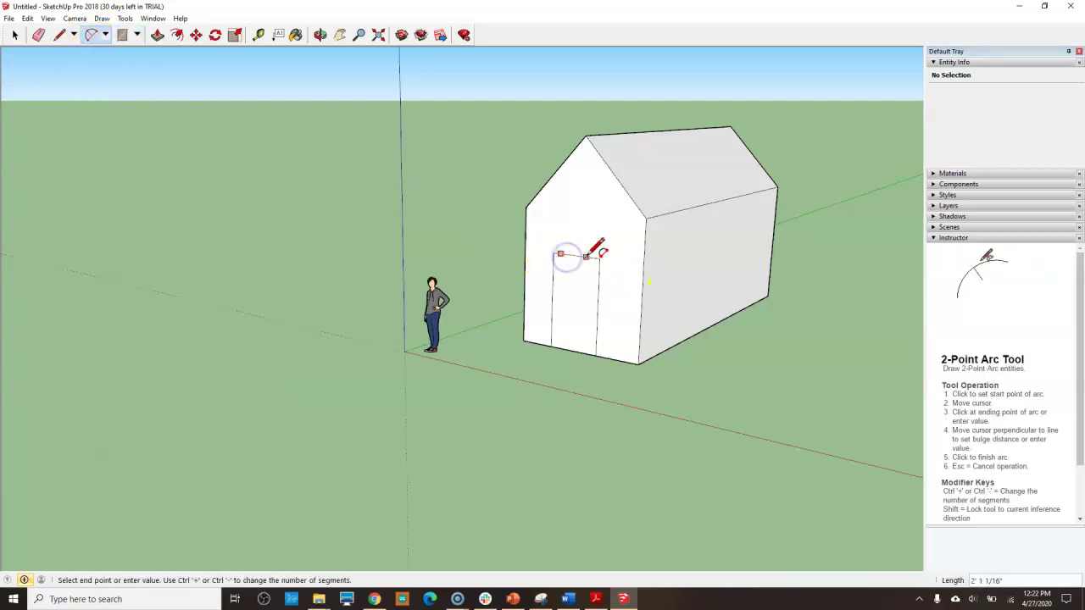
{"action": "left_click", "coordinate": [598, 256]}
{"action": "left_click", "coordinate": [543, 241]}
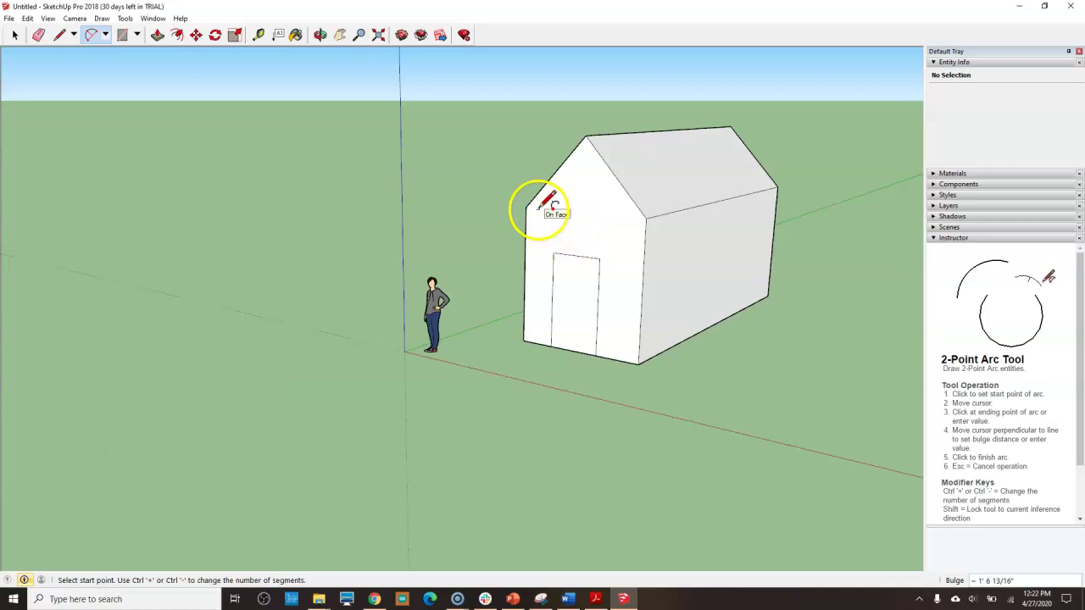
Step: Draw a 2-Point Arc across the top corners of the door outline and erase the straight line beneath it
{"action": "left_click", "coordinate": [552, 253]}
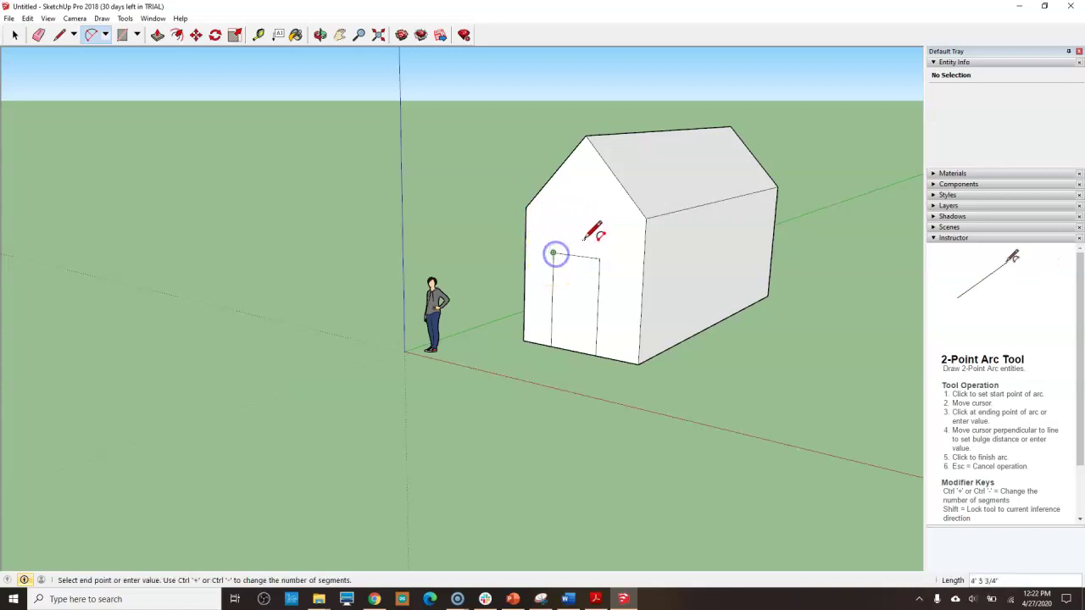
{"action": "left_click", "coordinate": [600, 258]}
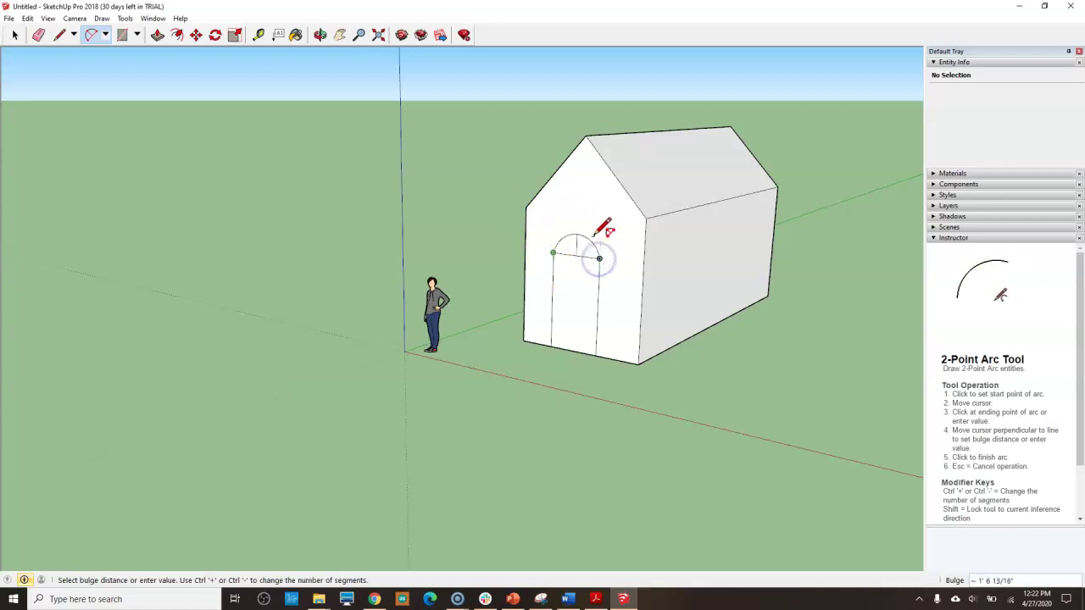
{"action": "left_click", "coordinate": [593, 235]}
{"action": "left_click", "coordinate": [39, 34]}
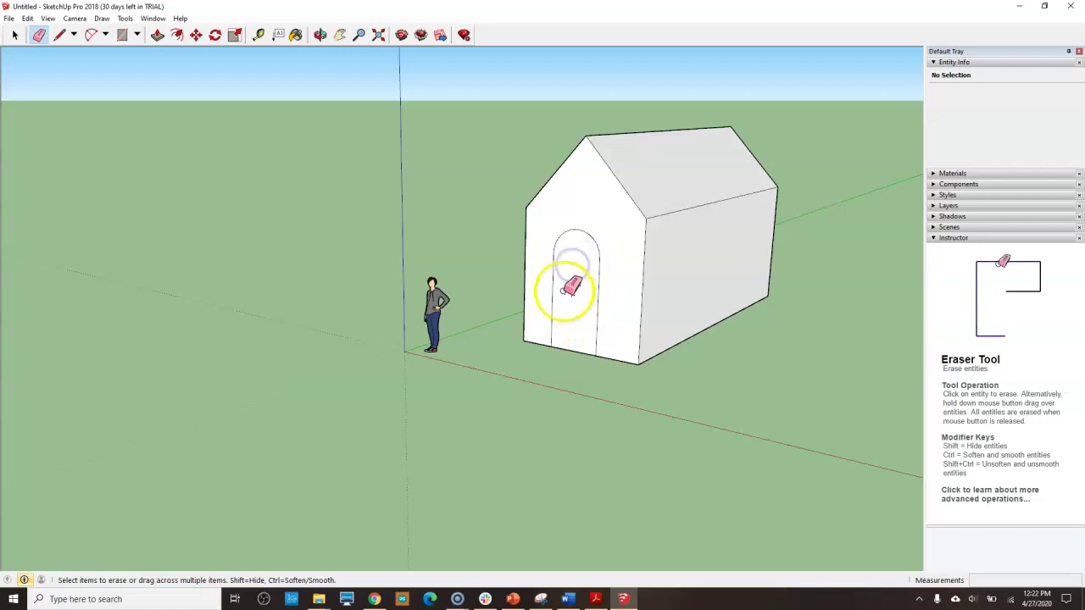
Step: Erase the arched door face in the gable-end wall to leave an open doorway
{"action": "right_click", "coordinate": [569, 283]}
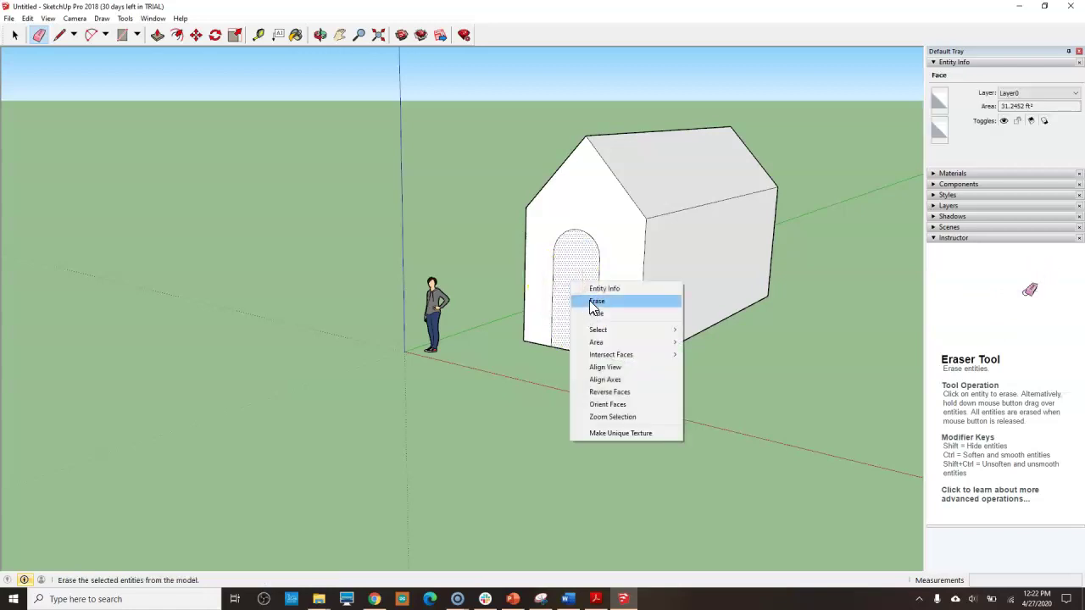
{"action": "left_click", "coordinate": [596, 303]}
{"action": "mouse_move", "coordinate": [534, 315]}
{"action": "middle_mouse_down"}
{"action": "mouse_move", "coordinate": [501, 339]}
{"action": "mouse_move", "coordinate": [650, 313]}
{"action": "mouse_move", "coordinate": [616, 236]}
{"action": "mouse_move", "coordinate": [523, 230]}
{"action": "mouse_move", "coordinate": [307, 305]}
{"action": "mouse_move", "coordinate": [367, 348]}
{"action": "middle_mouse_up"}
{"action": "scroll", "coordinate": [367, 348], "scroll_direction": "down", "scroll_amount": 2}
{"action": "key", "text": "e"}
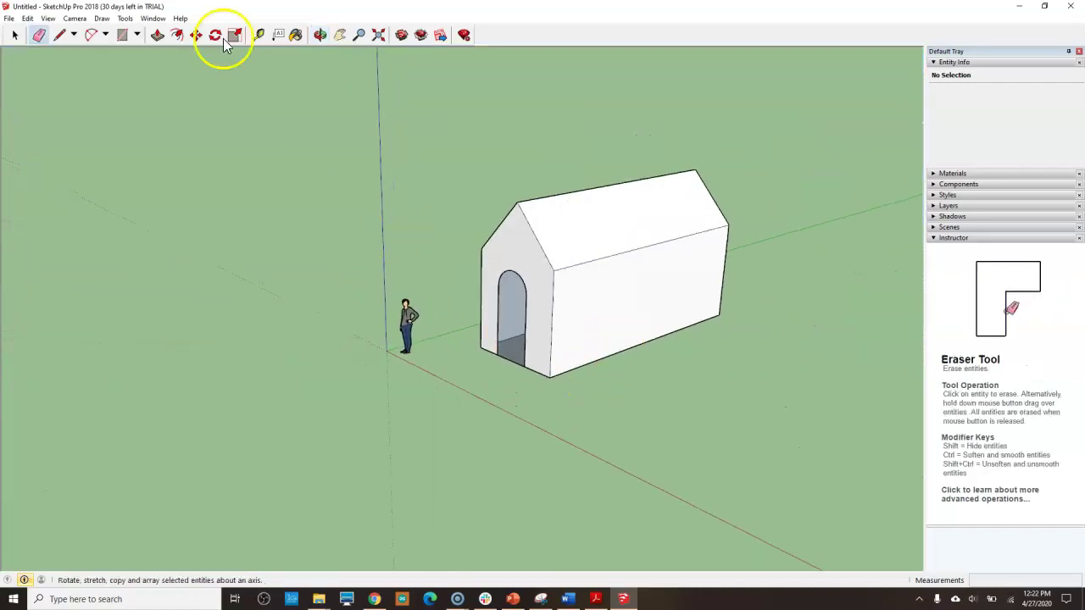
Step: Draw a window rectangle about 9' 9 11/16" by 3' 7 1/2" on the house's long side wall
{"action": "left_click", "coordinate": [123, 36]}
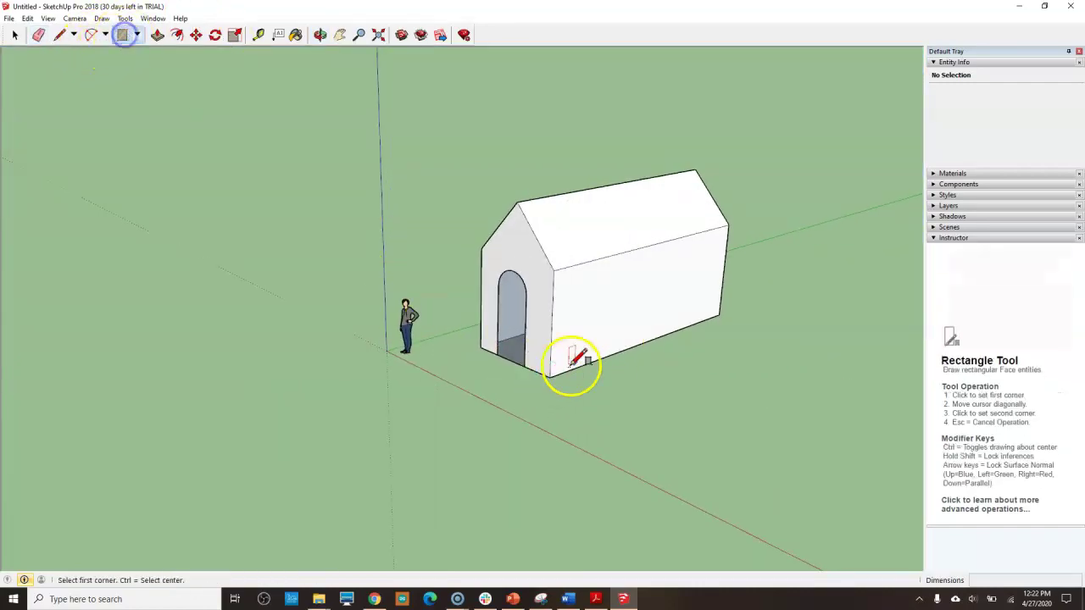
{"action": "left_click", "coordinate": [574, 305]}
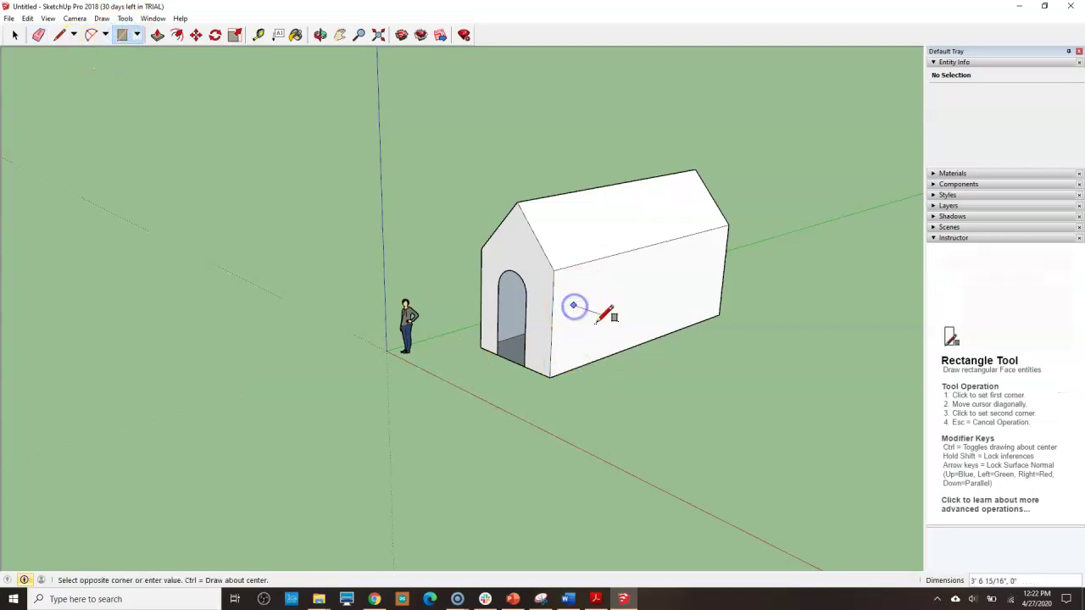
{"action": "left_click", "coordinate": [642, 320]}
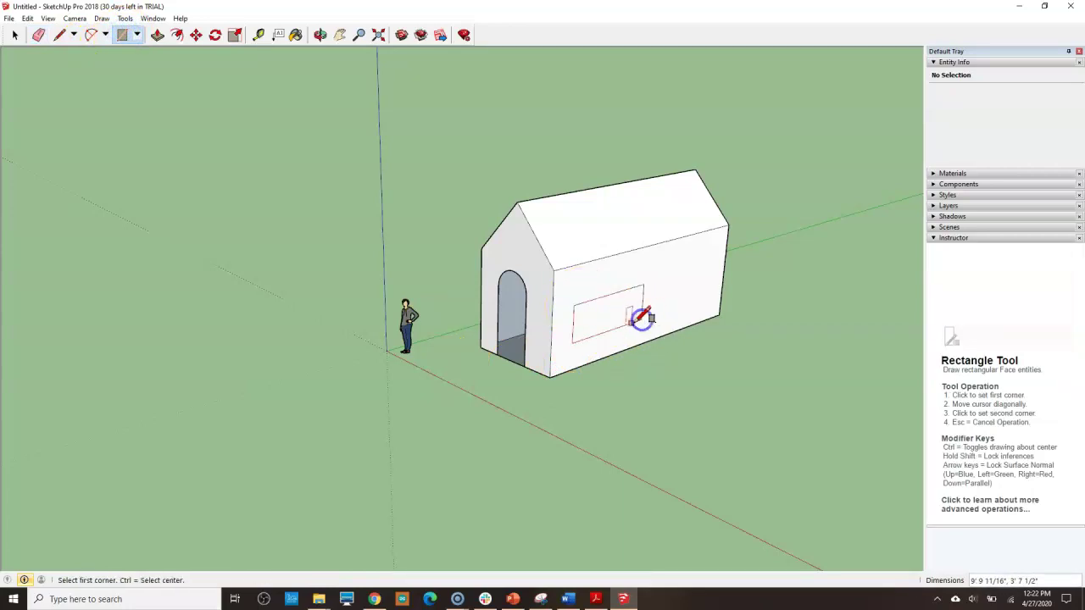
Step: Divide the side-wall window rectangle into four equal panes with three vertical lines
{"action": "left_click", "coordinate": [59, 35]}
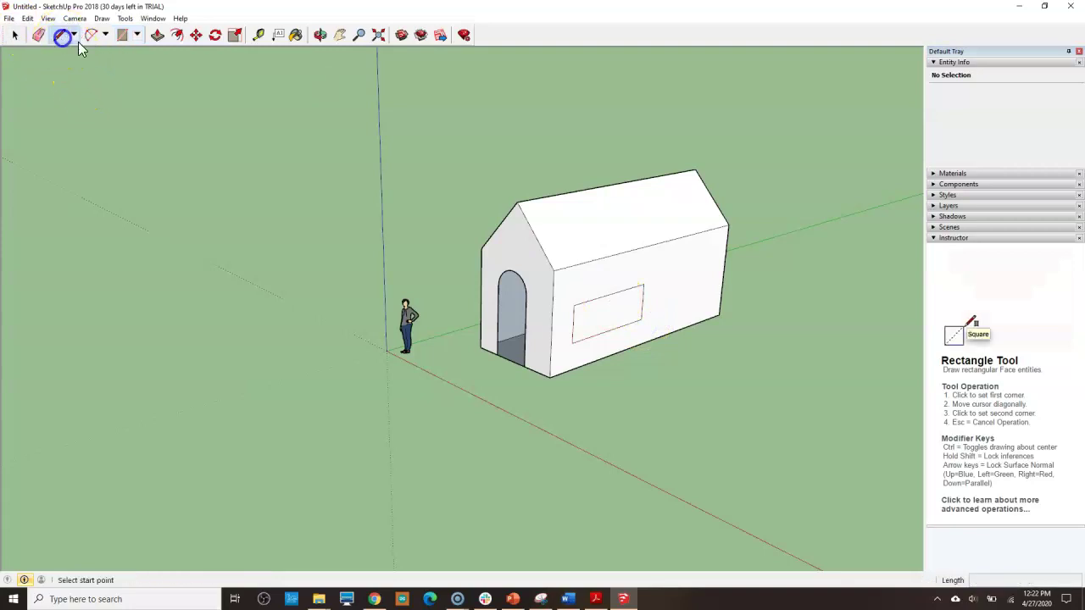
{"action": "left_click", "coordinate": [610, 294]}
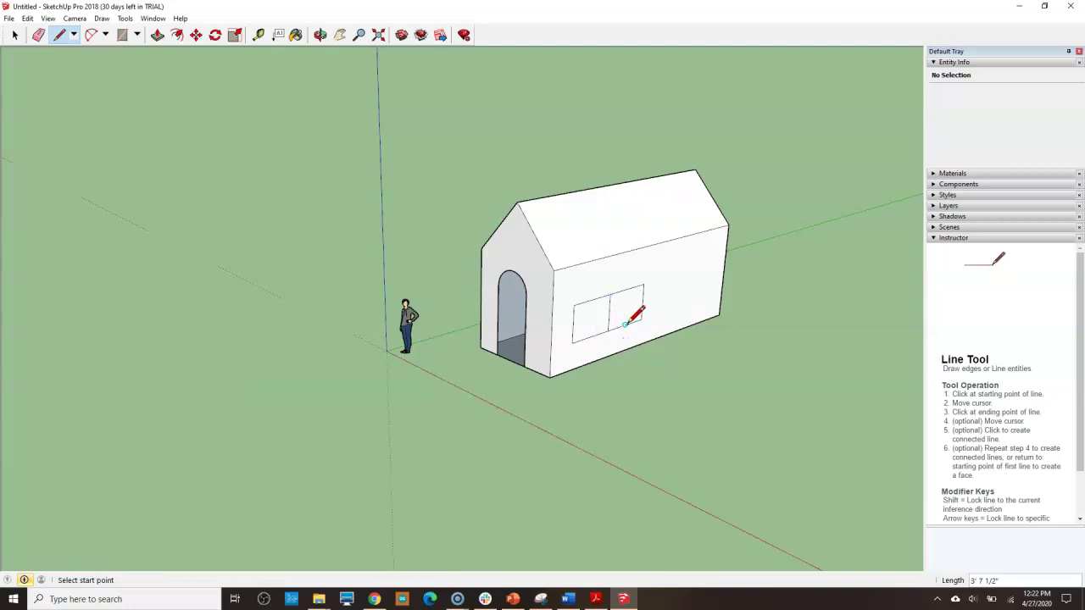
{"action": "left_click", "coordinate": [591, 301]}
{"action": "left_click", "coordinate": [591, 336]}
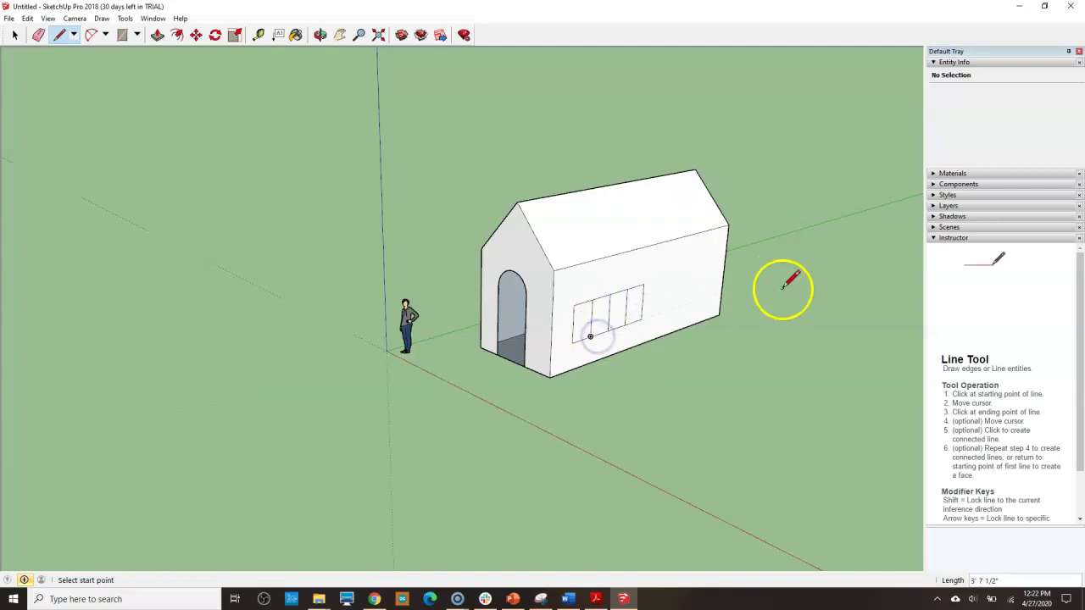
Step: From the Glass and Mirrors materials, paint the first pane Translucent Glass Tinted and the second Translucent Glass Blue
{"action": "left_click", "coordinate": [935, 173]}
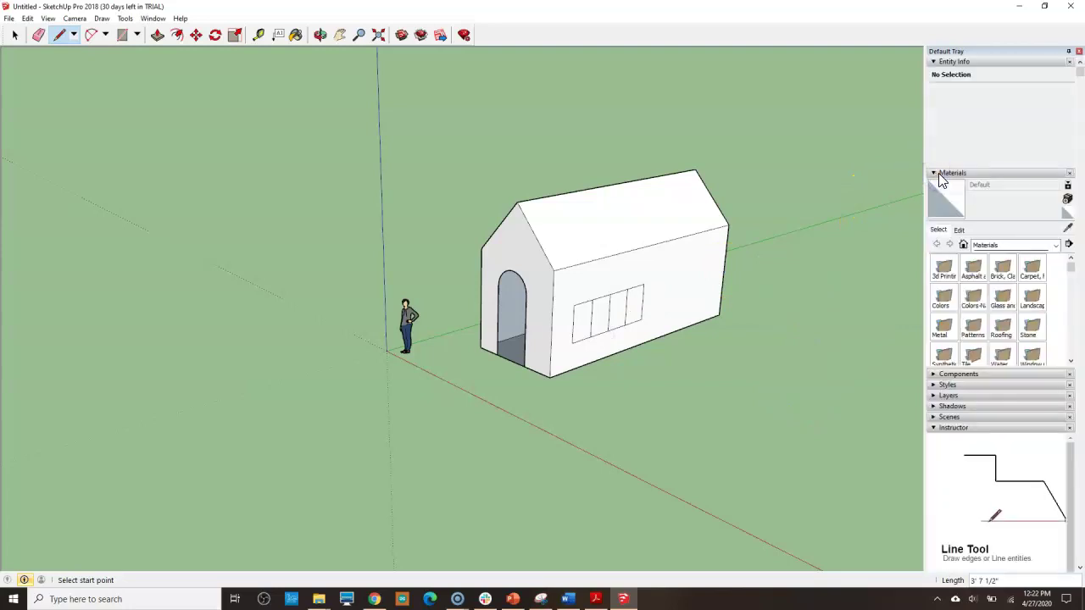
{"action": "left_click", "coordinate": [1056, 248]}
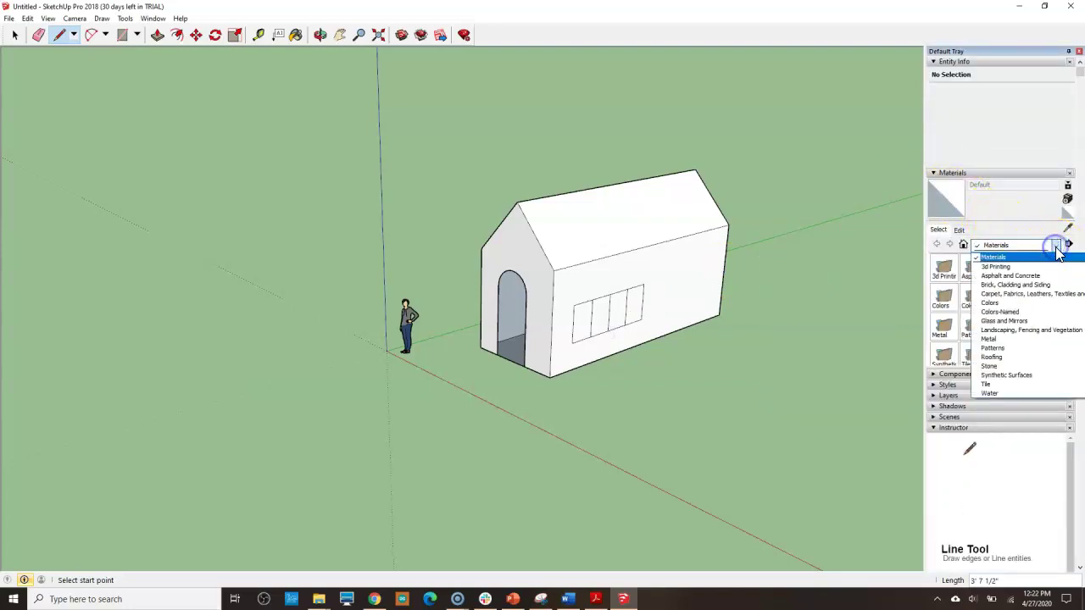
{"action": "left_click", "coordinate": [1005, 322]}
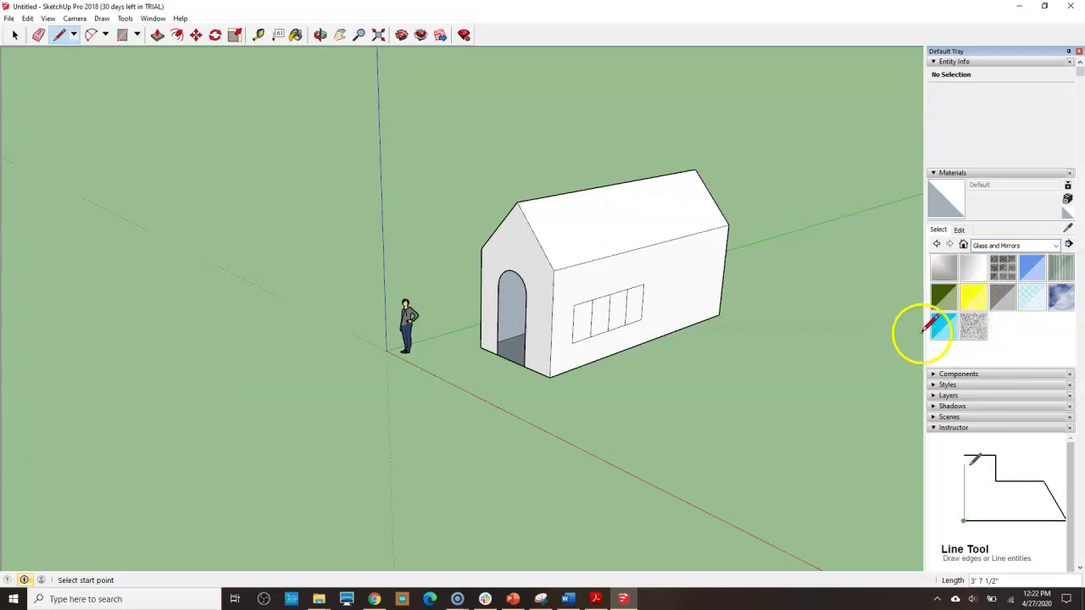
{"action": "left_click", "coordinate": [580, 313]}
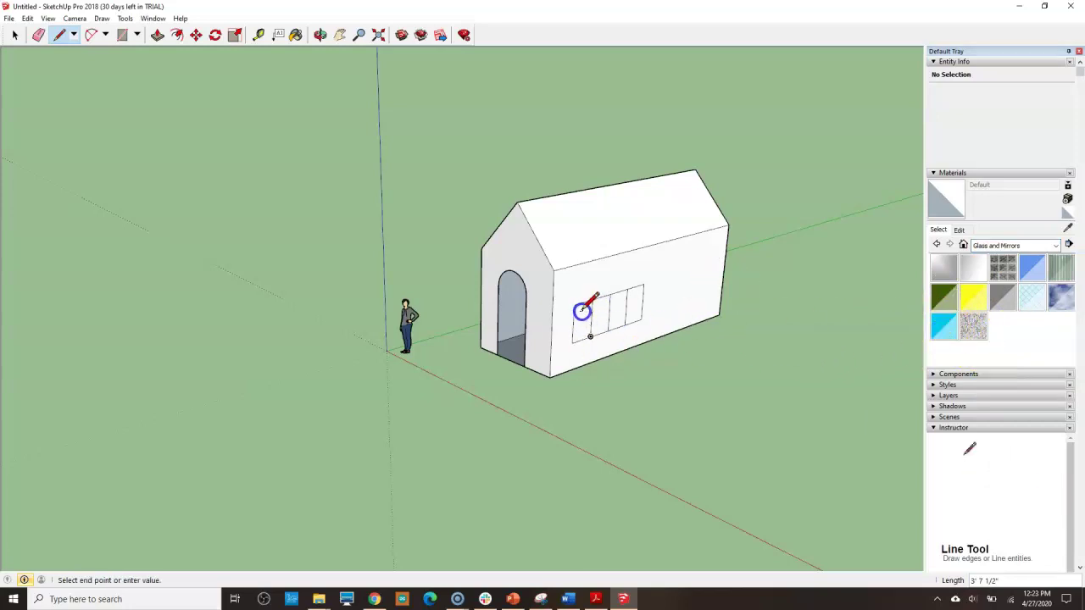
{"action": "left_click", "coordinate": [944, 327]}
{"action": "left_click", "coordinate": [584, 318]}
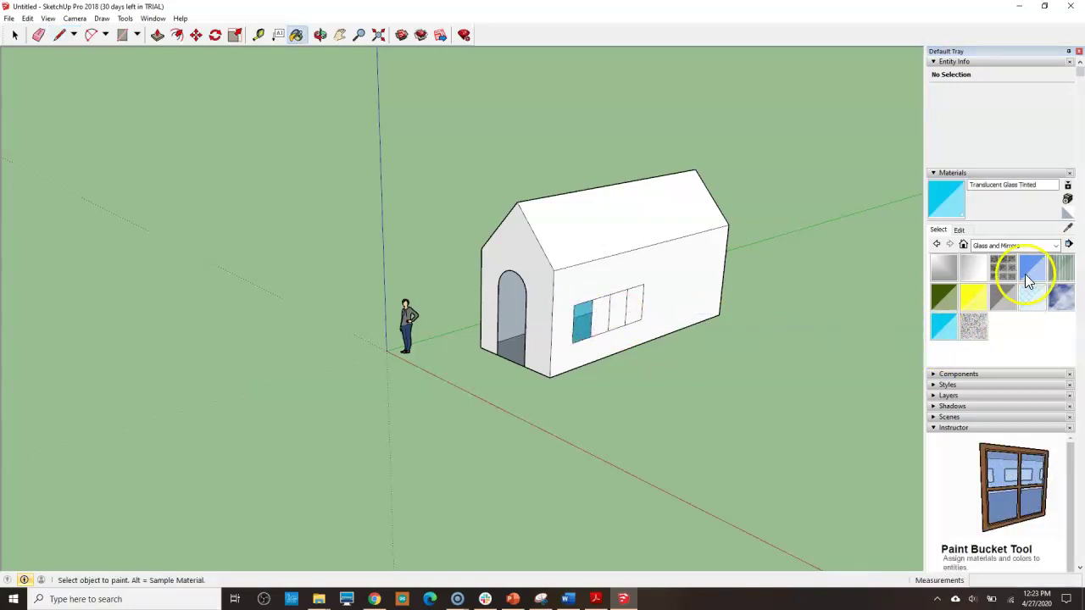
{"action": "left_click", "coordinate": [600, 315]}
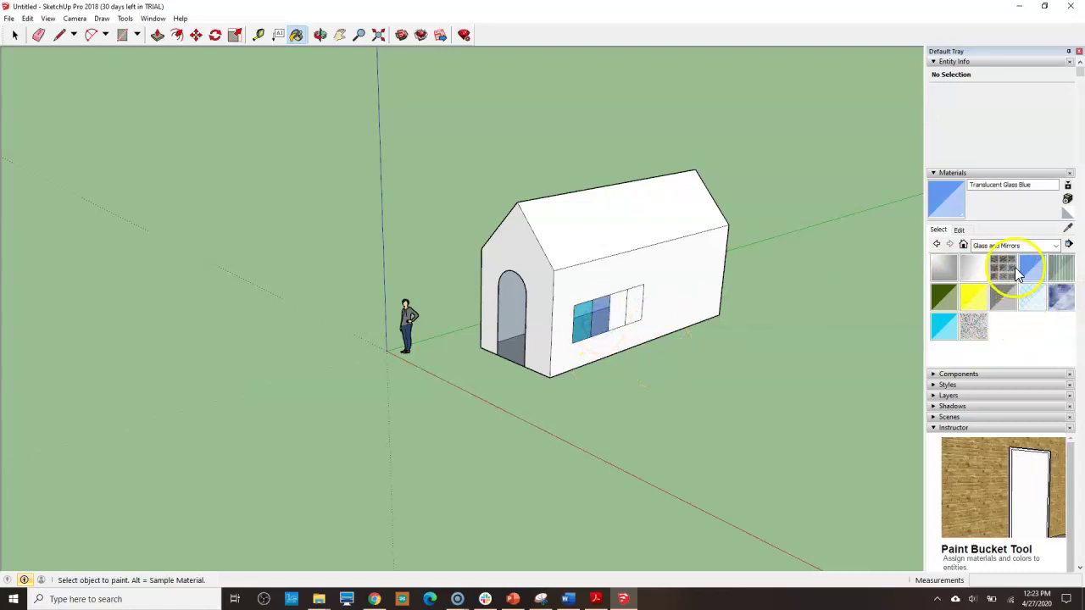
Step: Paint the fourth window pane Translucent Glass Gold and the third pane Translucent Glass Safety
{"action": "left_click", "coordinate": [975, 294]}
{"action": "left_click", "coordinate": [635, 306]}
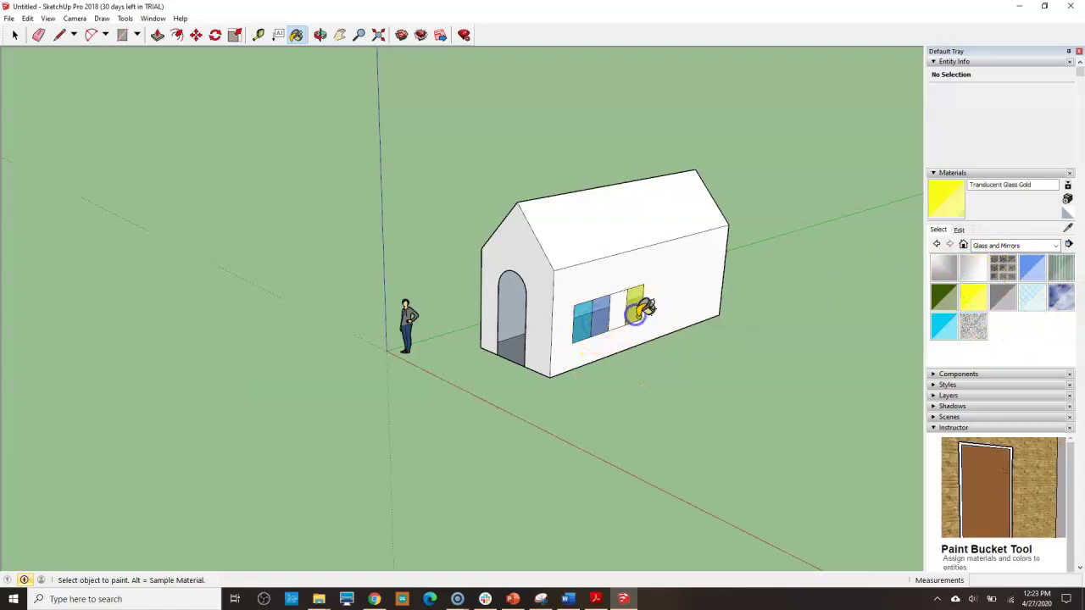
{"action": "left_click", "coordinate": [1031, 296]}
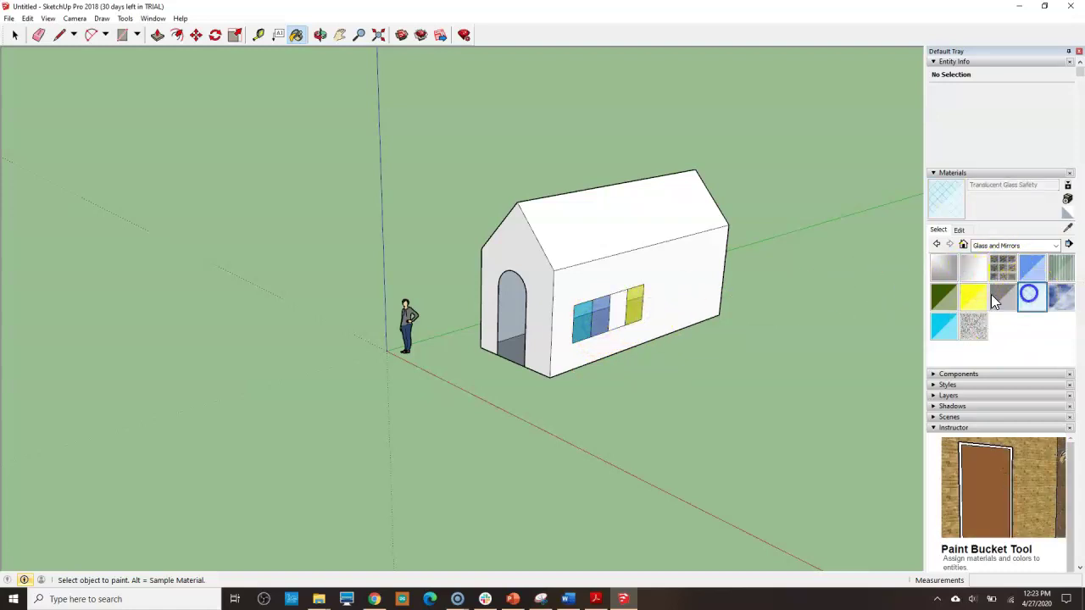
{"action": "left_click", "coordinate": [618, 306]}
{"action": "key", "text": "o"}
{"action": "mouse_move", "coordinate": [695, 401]}
{"action": "left_mouse_down"}
{"action": "mouse_move", "coordinate": [712, 365]}
{"action": "mouse_move", "coordinate": [780, 351]}
{"action": "mouse_move", "coordinate": [818, 382]}
{"action": "mouse_move", "coordinate": [659, 424]}
{"action": "mouse_move", "coordinate": [323, 371]}
{"action": "mouse_move", "coordinate": [368, 429]}
{"action": "mouse_move", "coordinate": [506, 378]}
{"action": "mouse_move", "coordinate": [635, 378]}
{"action": "mouse_move", "coordinate": [638, 397]}
{"action": "left_mouse_up"}
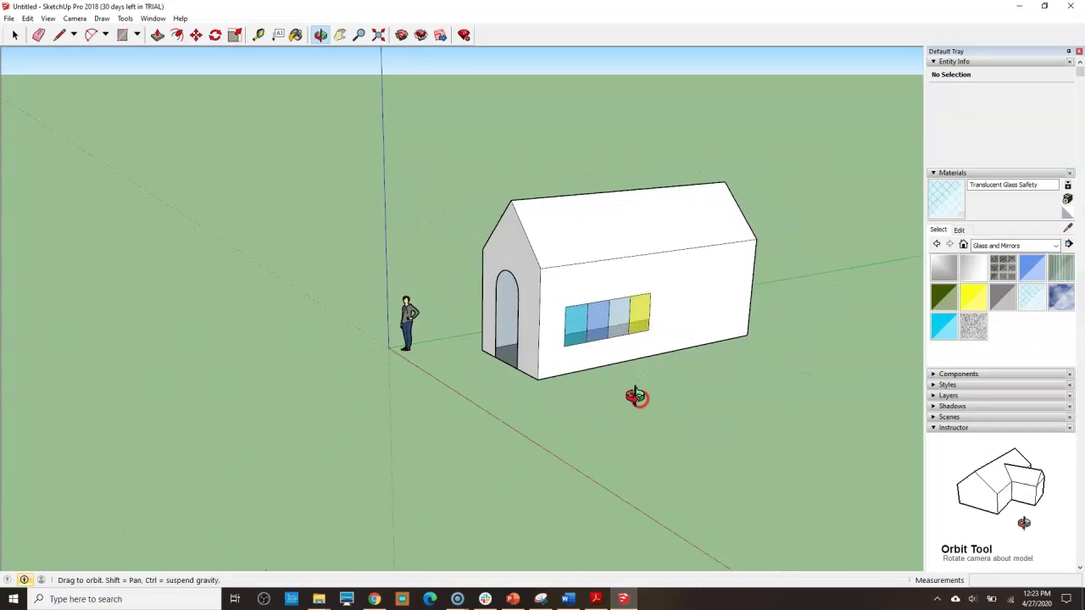
{"action": "key", "text": "b"}
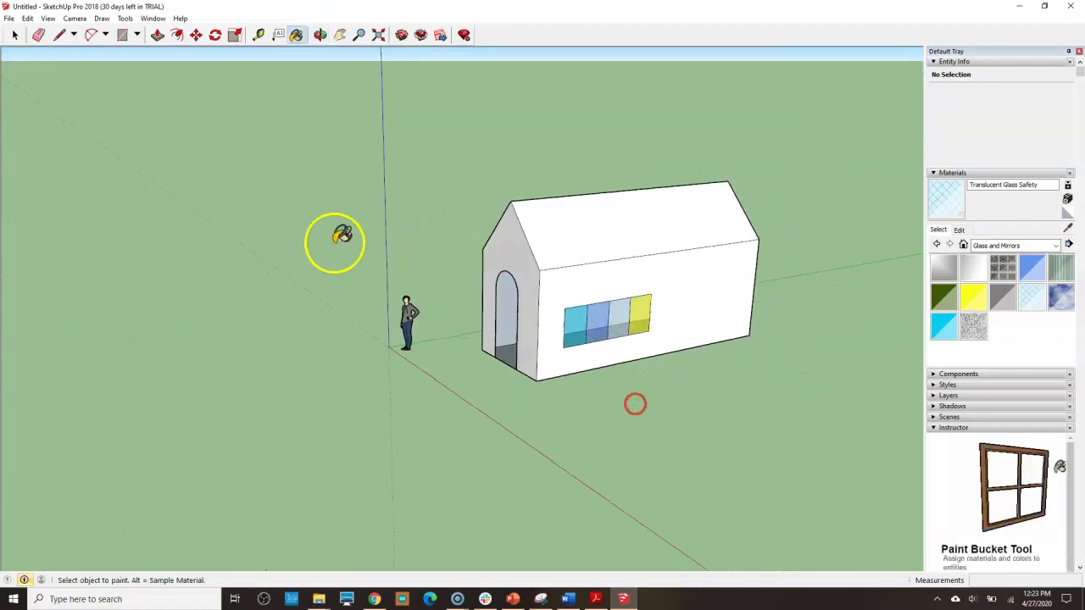
Step: Draw a closed irregular window outline with the Line tool on the side wall beside the four-pane window
{"action": "left_click", "coordinate": [64, 37]}
{"action": "left_click", "coordinate": [667, 284]}
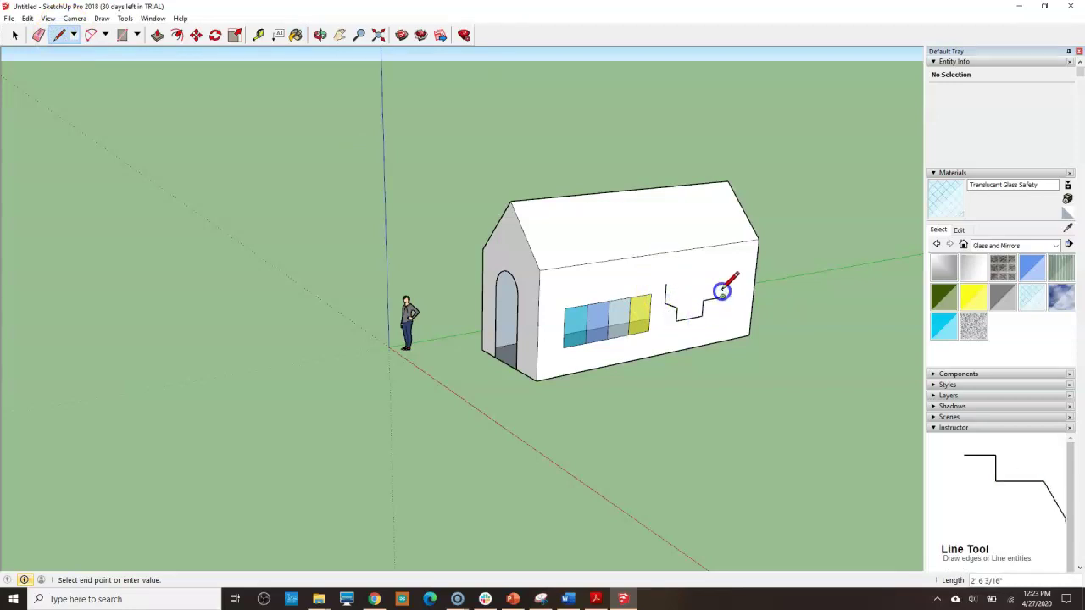
{"action": "left_click", "coordinate": [667, 284]}
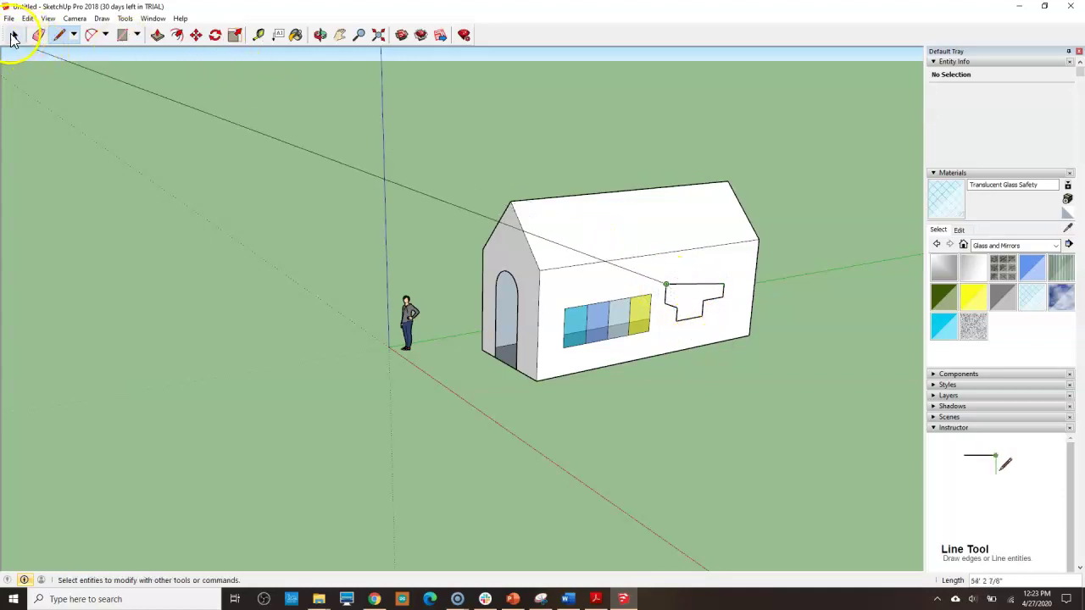
{"action": "left_click", "coordinate": [14, 37]}
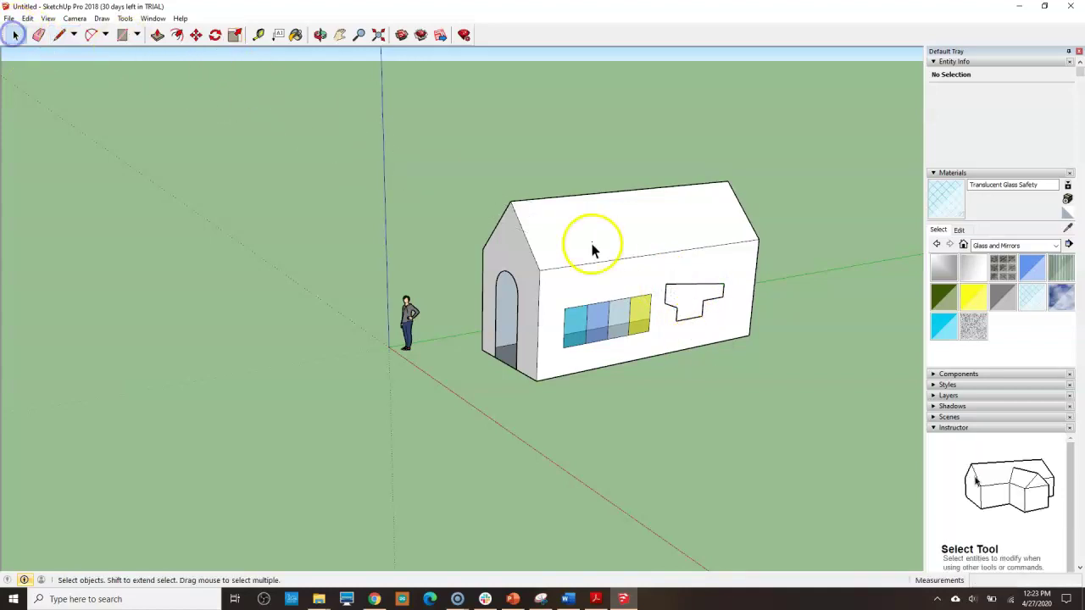
Step: Try to paint the irregular window outline with Translucent Glass Tinted, and undo the paint
{"action": "left_click", "coordinate": [943, 325]}
{"action": "left_click", "coordinate": [686, 298]}
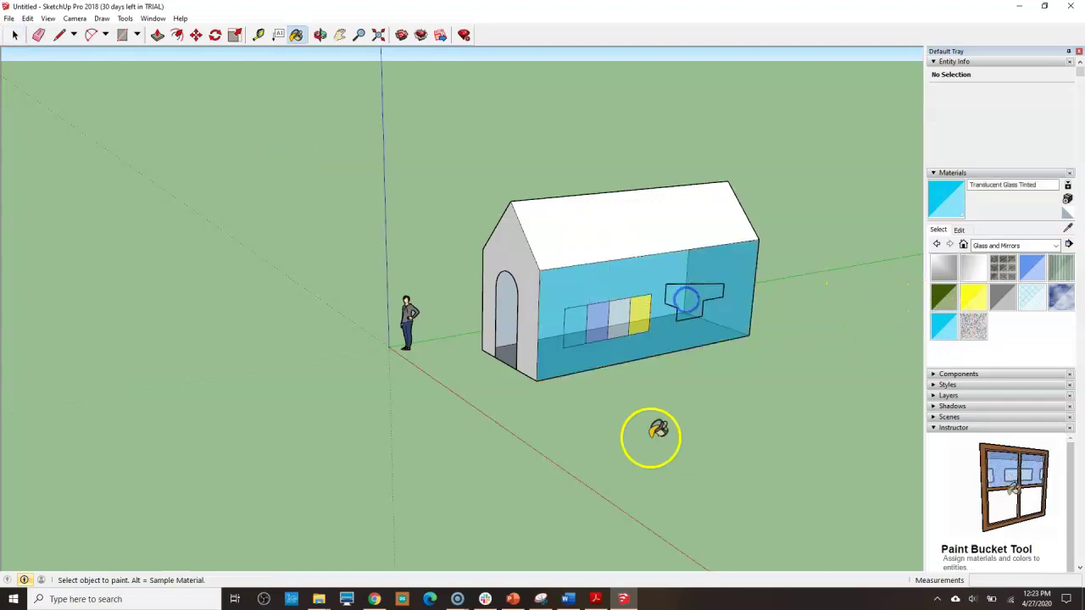
{"action": "key", "text": "ctrl+z"}
Step: Undo the irregular outline's edges back to its first vertical segment
{"action": "key", "text": "o"}
{"action": "mouse_move", "coordinate": [516, 406]}
{"action": "left_mouse_down"}
{"action": "mouse_move", "coordinate": [814, 444]}
{"action": "mouse_move", "coordinate": [802, 395]}
{"action": "mouse_move", "coordinate": [749, 387]}
{"action": "mouse_move", "coordinate": [817, 381]}
{"action": "mouse_move", "coordinate": [727, 397]}
{"action": "mouse_move", "coordinate": [517, 366]}
{"action": "left_mouse_up"}
{"action": "key", "text": "b"}
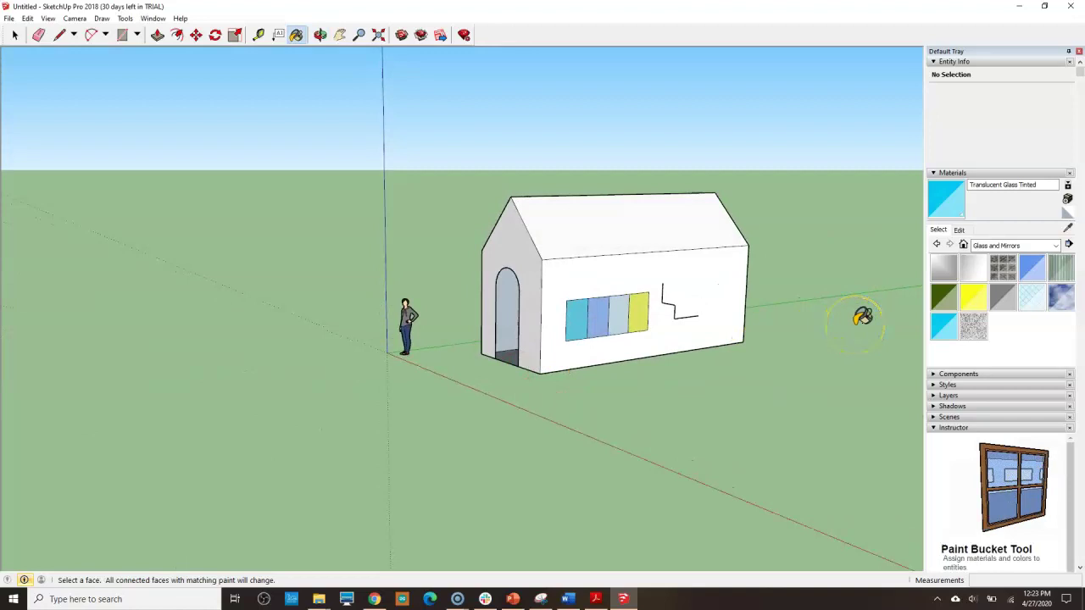
{"action": "key", "text": "ctrl+z"}
{"action": "key", "text": "ctrl+z"}
{"action": "mouse_move", "coordinate": [862, 317]}
{"action": "middle_mouse_down"}
{"action": "mouse_move", "coordinate": [754, 358]}
{"action": "mouse_move", "coordinate": [978, 351]}
{"action": "mouse_move", "coordinate": [19, 354]}
{"action": "mouse_move", "coordinate": [345, 380]}
{"action": "mouse_move", "coordinate": [726, 361]}
{"action": "middle_mouse_up"}
Step: Redraw the irregular window outline on the side wall's face, closing it at the top of the remaining vertical segment
{"action": "left_click", "coordinate": [60, 35]}
{"action": "left_click", "coordinate": [666, 304]}
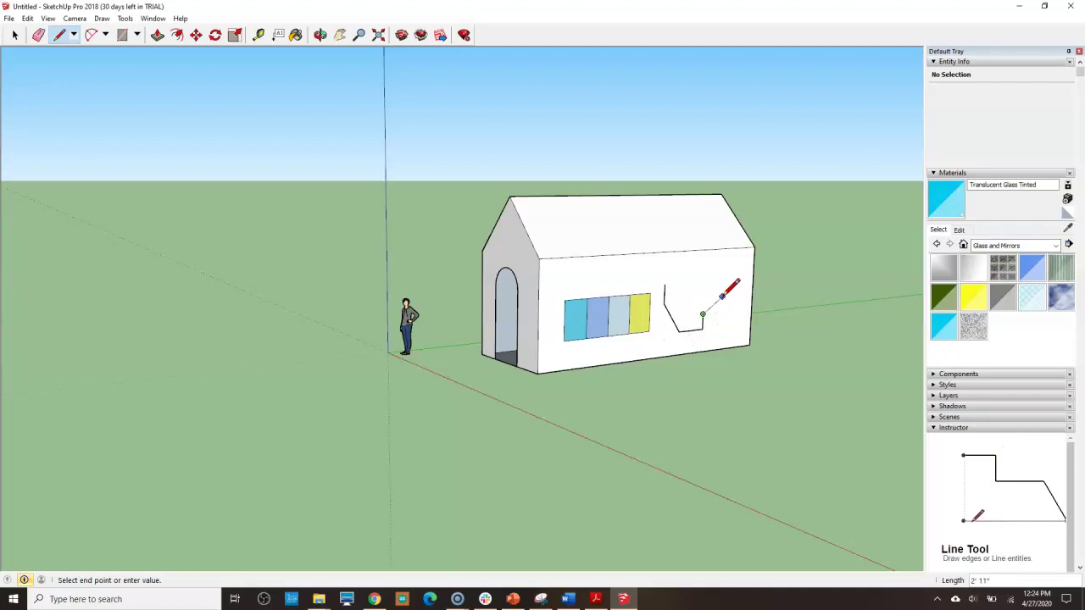
{"action": "left_click", "coordinate": [723, 296]}
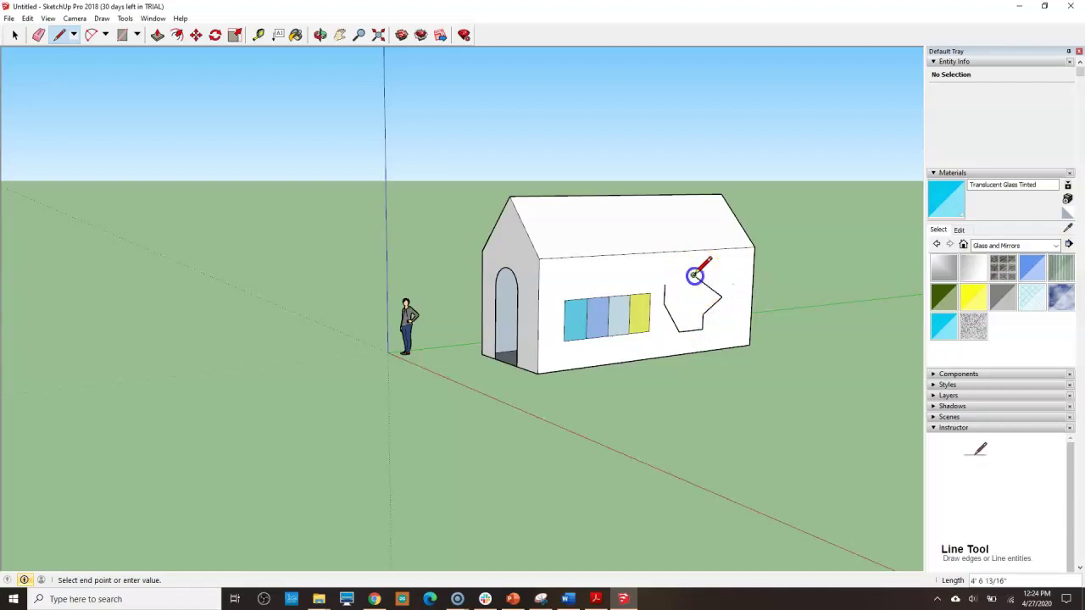
{"action": "left_click", "coordinate": [667, 285]}
{"action": "middle_click_drag", "start_coordinate": [354, 458], "coordinate": [437, 446]}
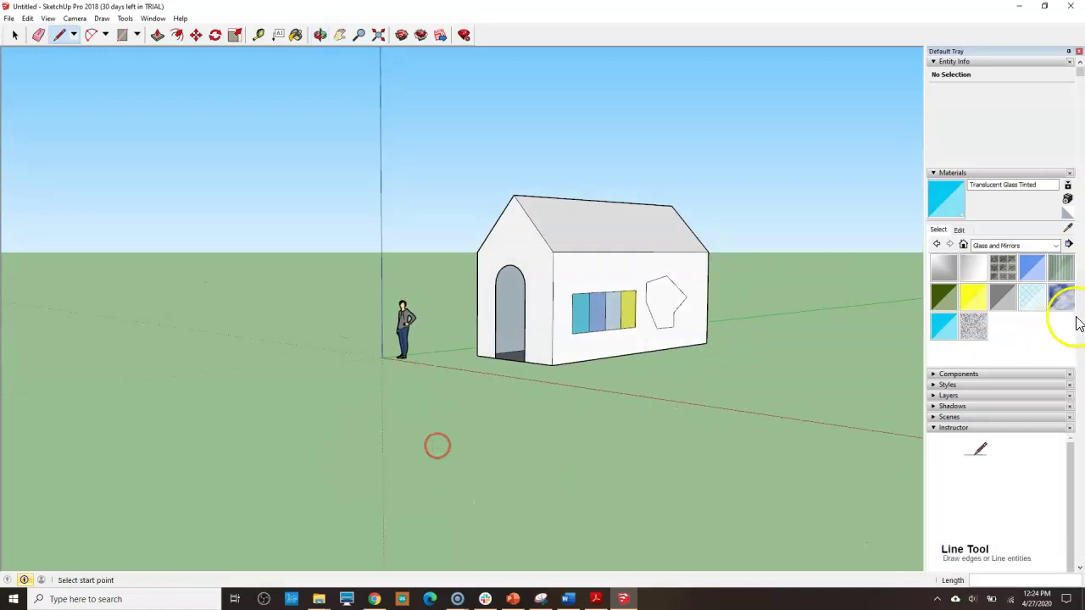
Step: Paint the irregular window face with Translucent Glass Tinted
{"action": "left_click", "coordinate": [944, 325]}
{"action": "left_click", "coordinate": [660, 302]}
{"action": "mouse_move", "coordinate": [614, 458]}
{"action": "middle_mouse_down"}
{"action": "mouse_move", "coordinate": [620, 465]}
{"action": "mouse_move", "coordinate": [432, 528]}
{"action": "mouse_move", "coordinate": [293, 484]}
{"action": "mouse_move", "coordinate": [487, 415]}
{"action": "mouse_move", "coordinate": [649, 513]}
{"action": "mouse_move", "coordinate": [534, 565]}
{"action": "mouse_move", "coordinate": [472, 548]}
{"action": "mouse_move", "coordinate": [534, 508]}
{"action": "mouse_move", "coordinate": [577, 516]}
{"action": "mouse_move", "coordinate": [569, 526]}
{"action": "middle_mouse_up"}
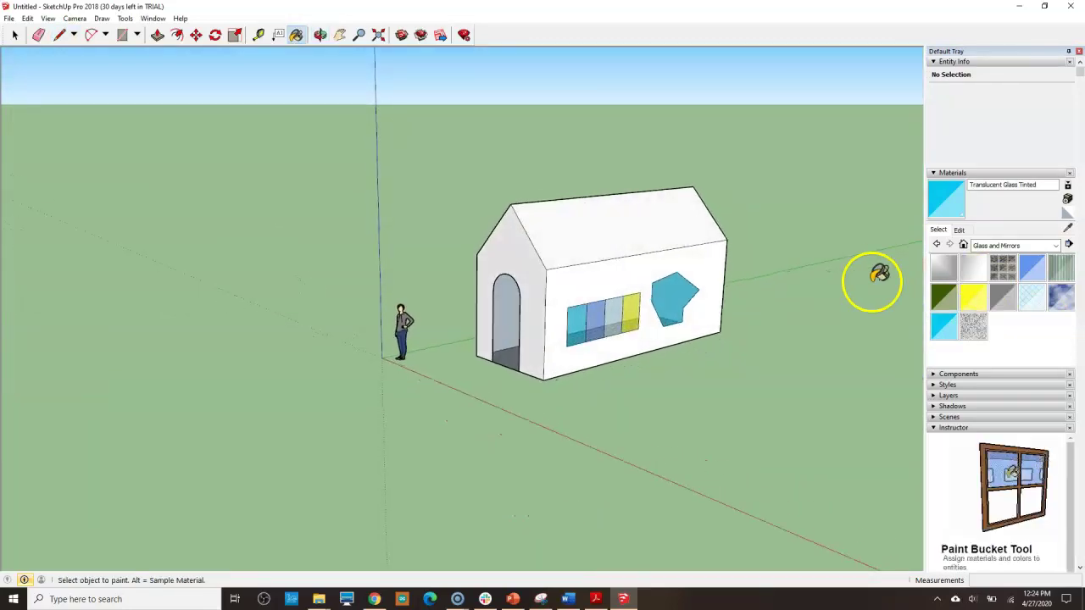
Step: Paint the roof with a red roofing material and the house walls with Brick Rough Dark
{"action": "left_click", "coordinate": [1058, 246]}
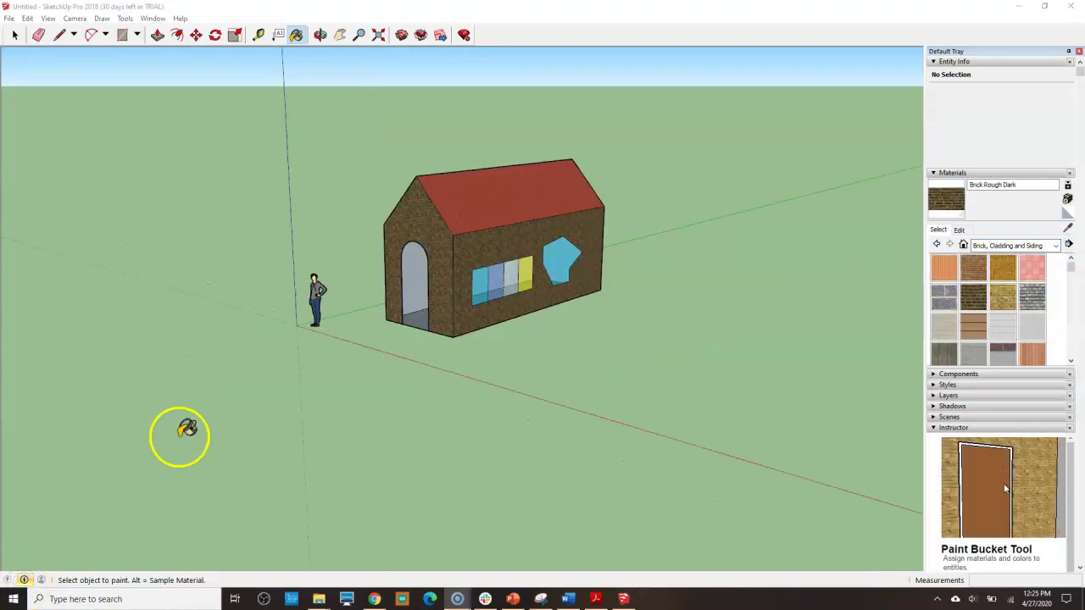
{"action": "mouse_move", "coordinate": [283, 381]}
{"action": "middle_mouse_down"}
{"action": "mouse_move", "coordinate": [746, 393]}
{"action": "mouse_move", "coordinate": [161, 384]}
{"action": "mouse_move", "coordinate": [240, 380]}
{"action": "middle_mouse_up"}
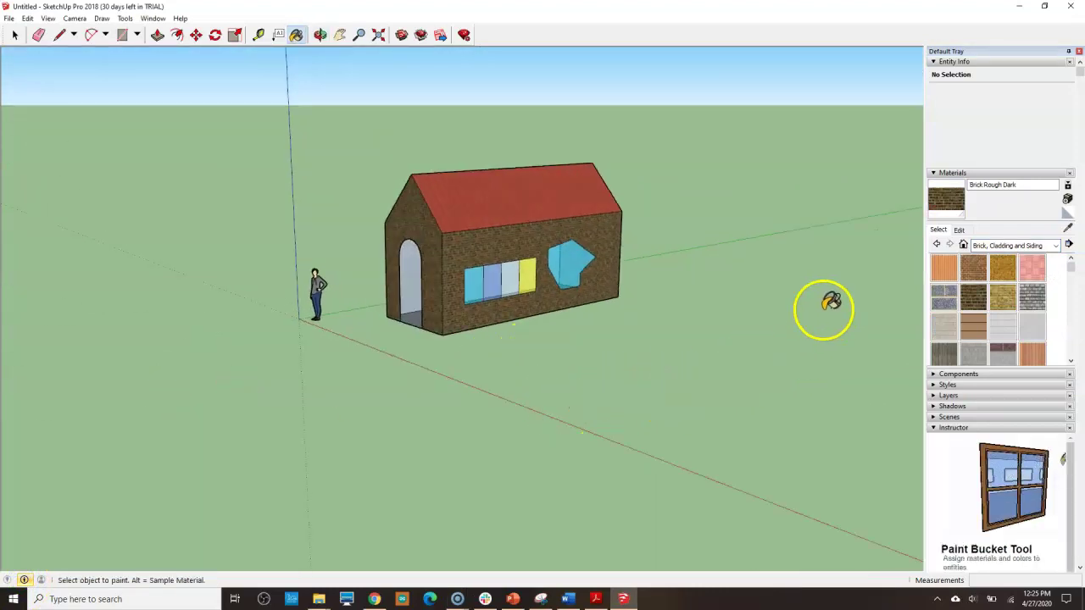
{"action": "left_click", "coordinate": [936, 172]}
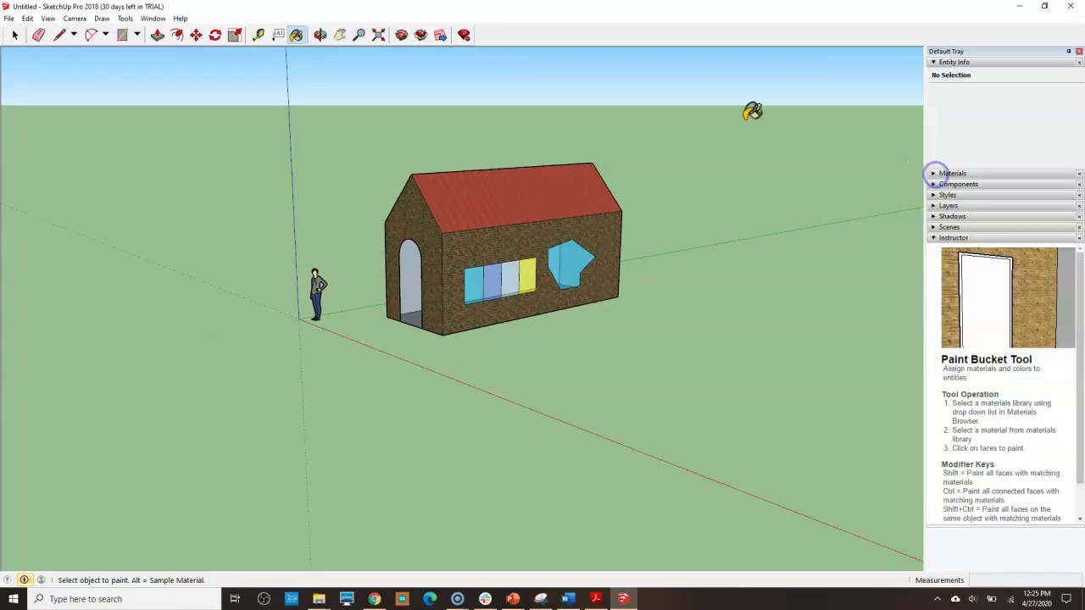
Step: Place the 3D text "Nupen House" in Times New Roman Baltic, extruded 3", on the front wall above the arched doorway
{"action": "left_click", "coordinate": [123, 19]}
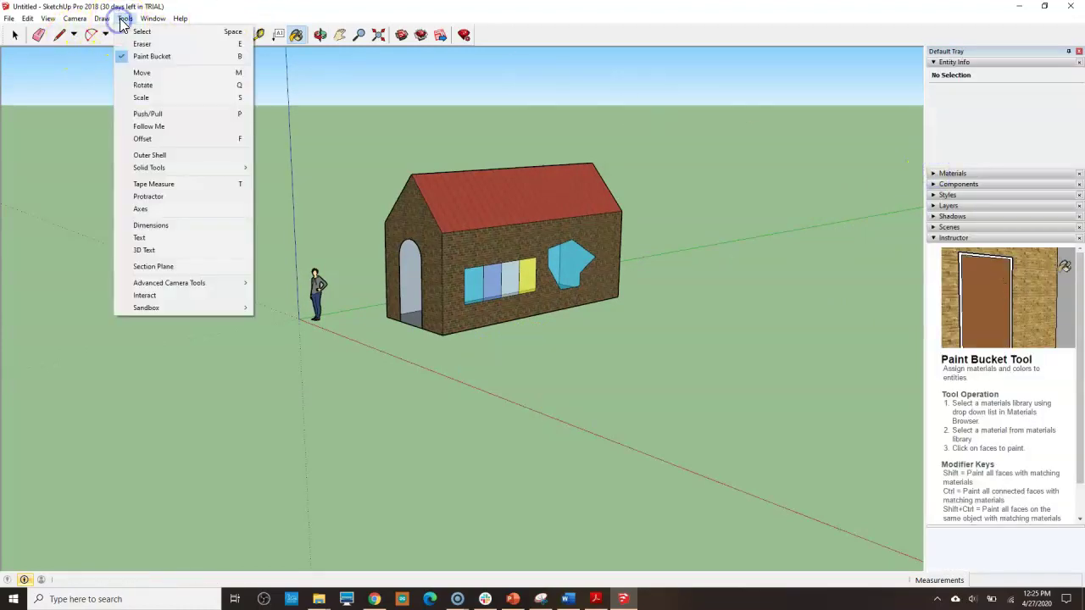
{"action": "left_click", "coordinate": [142, 251]}
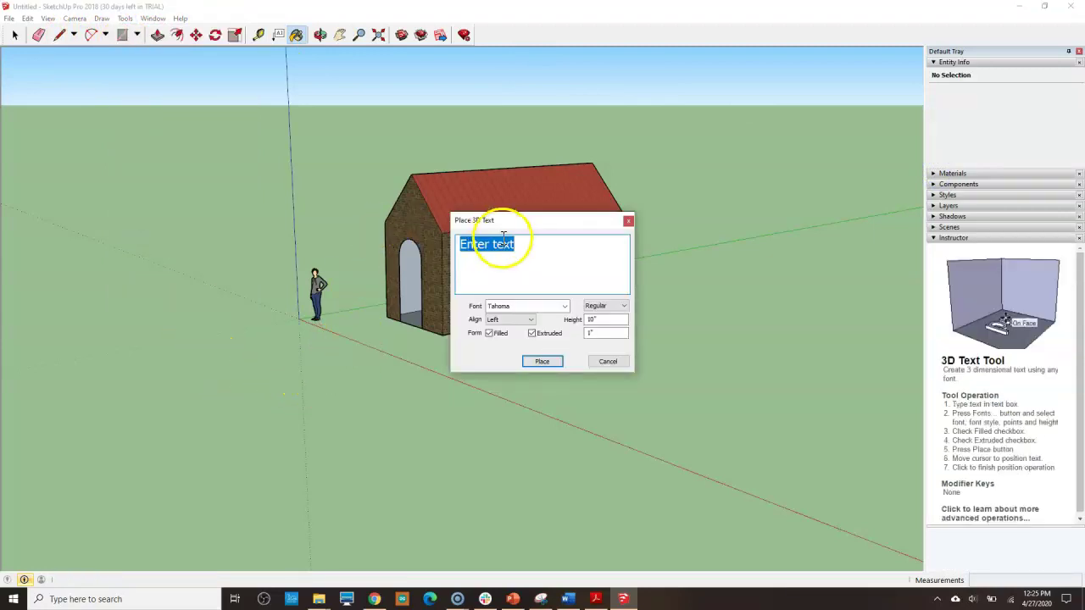
{"action": "type", "text": "Nupen House"}
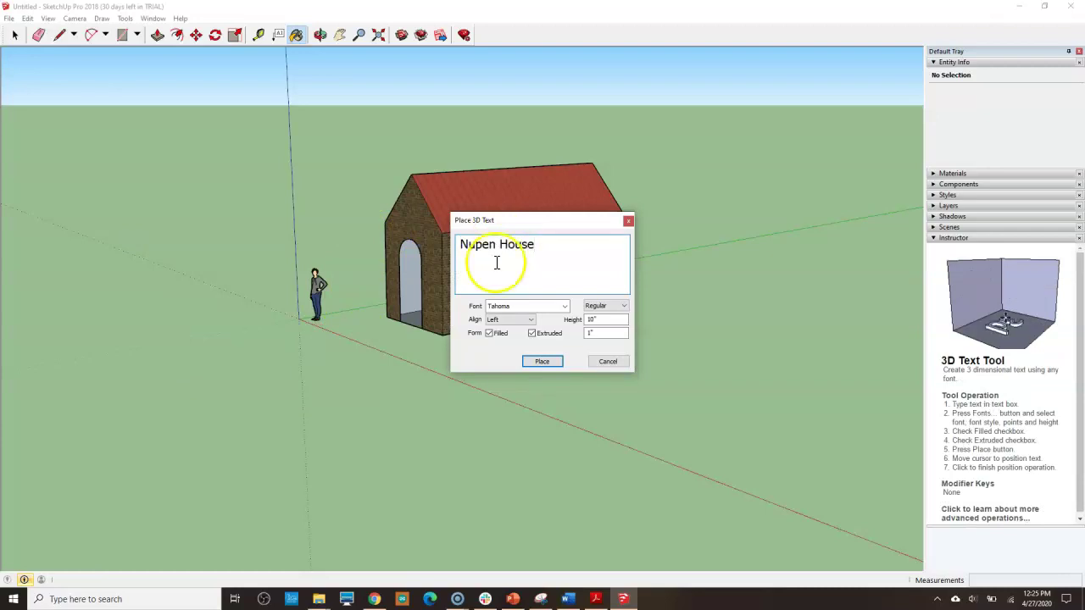
{"action": "left_click", "coordinate": [598, 336]}
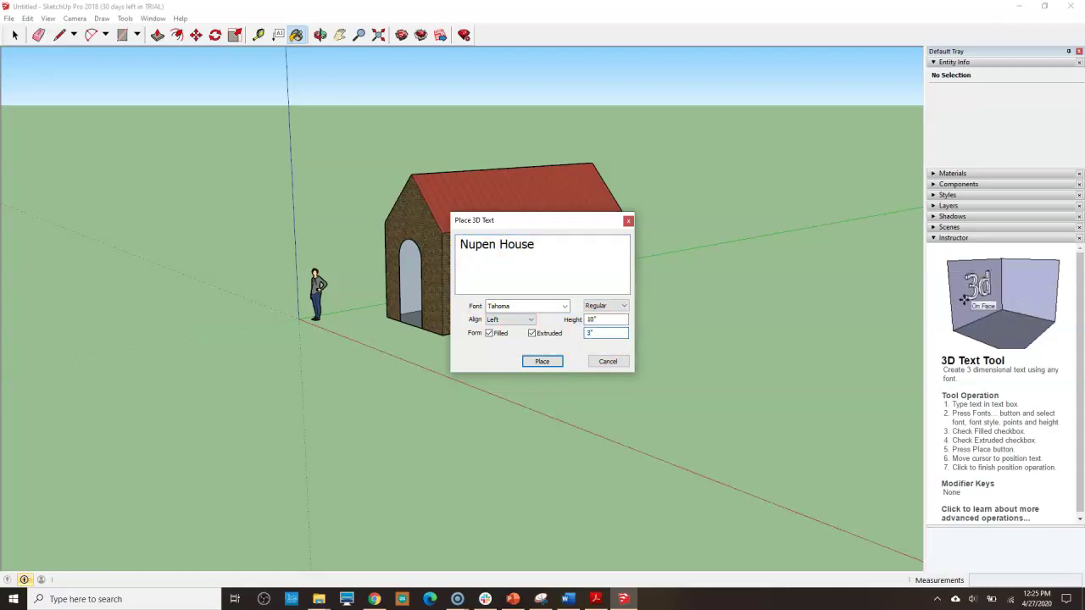
{"action": "left_click", "coordinate": [565, 306]}
{"action": "left_click", "coordinate": [513, 362]}
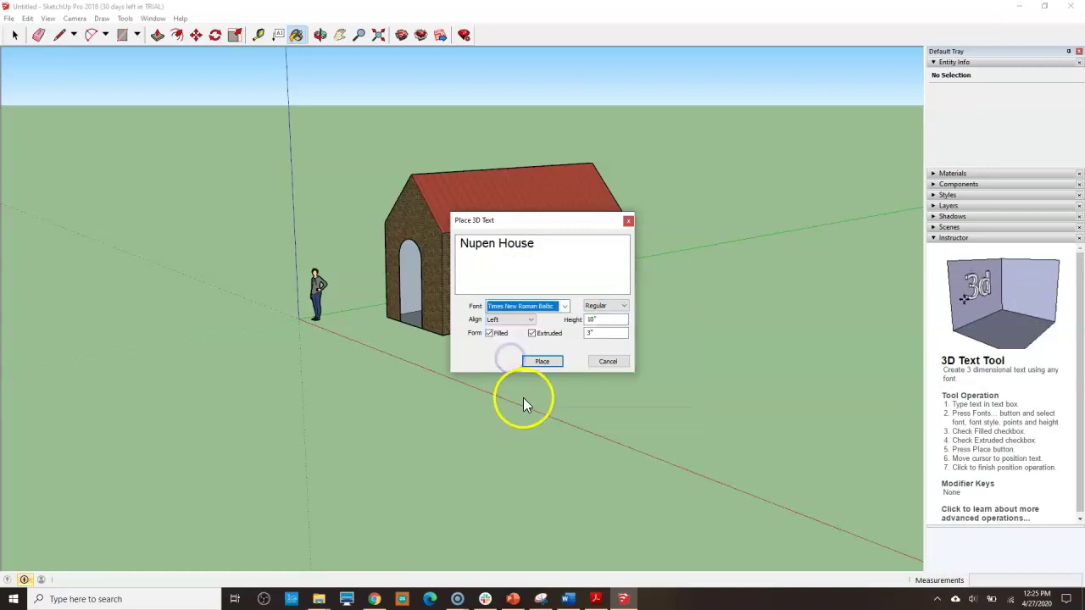
{"action": "left_click", "coordinate": [541, 363]}
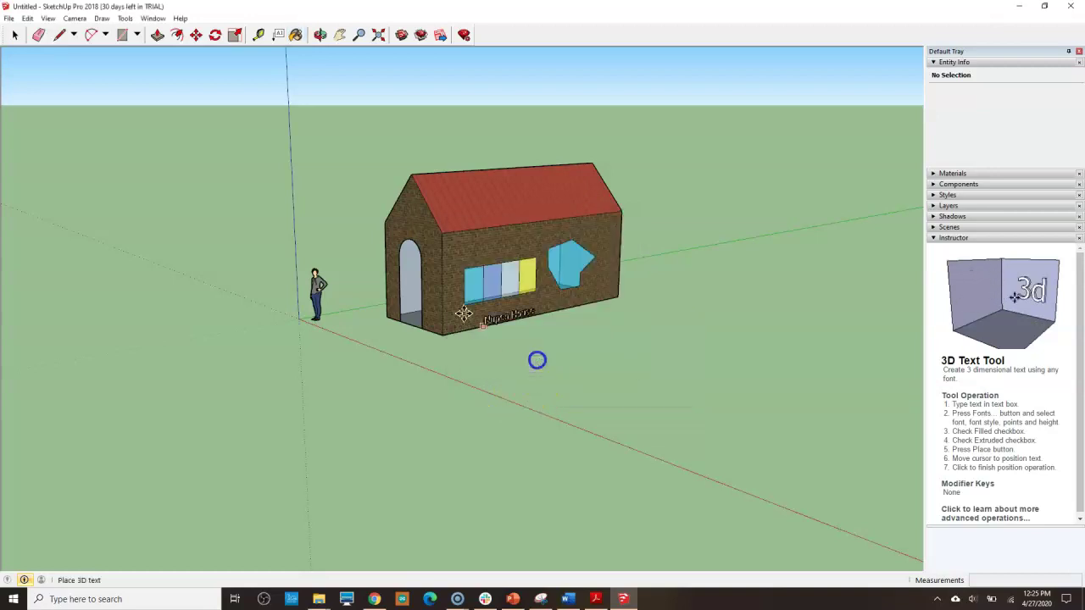
{"action": "left_click", "coordinate": [395, 225]}
Step: Draw a line between the doorway's two bottom corners to fill the arched opening with a door face
{"action": "middle_click_drag", "start_coordinate": [395, 225], "coordinate": [433, 321]}
{"action": "scroll", "coordinate": [433, 321], "scroll_direction": "up", "scroll_amount": 6}
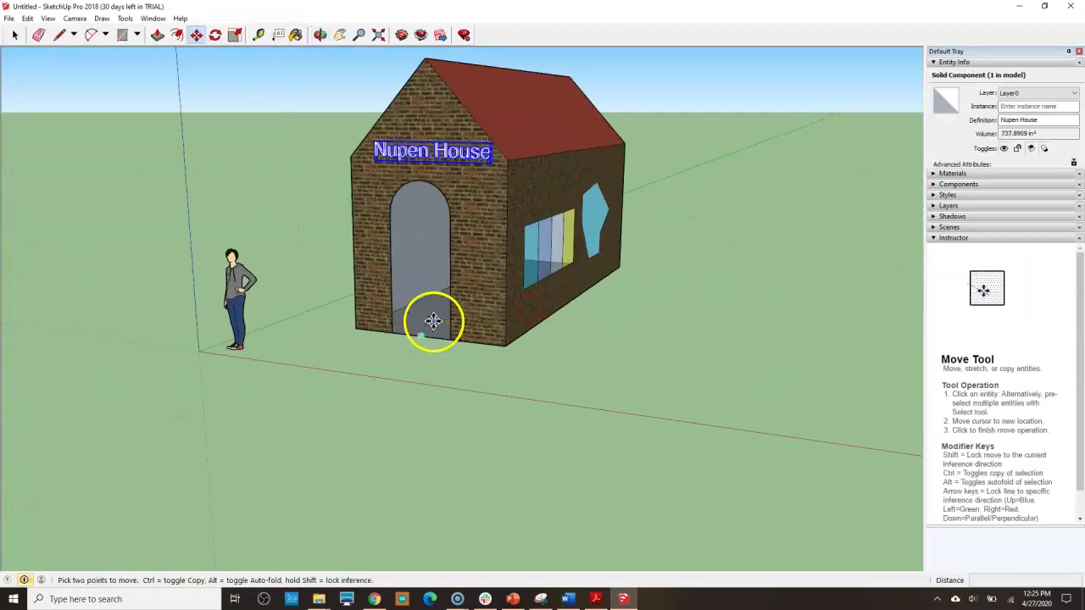
{"action": "left_click", "coordinate": [56, 35]}
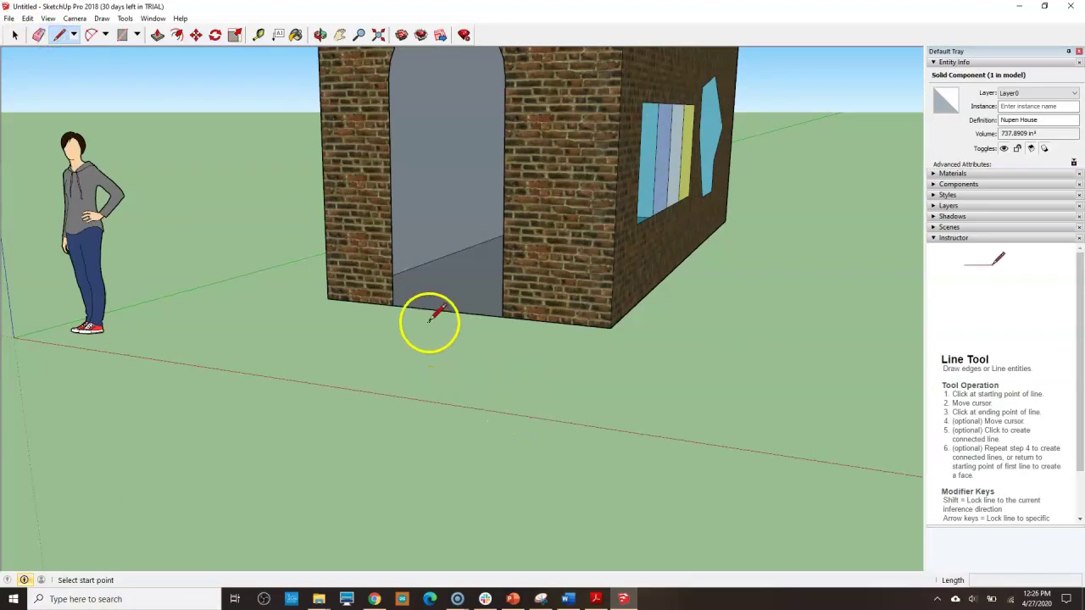
{"action": "left_click", "coordinate": [392, 304]}
{"action": "left_click", "coordinate": [501, 316]}
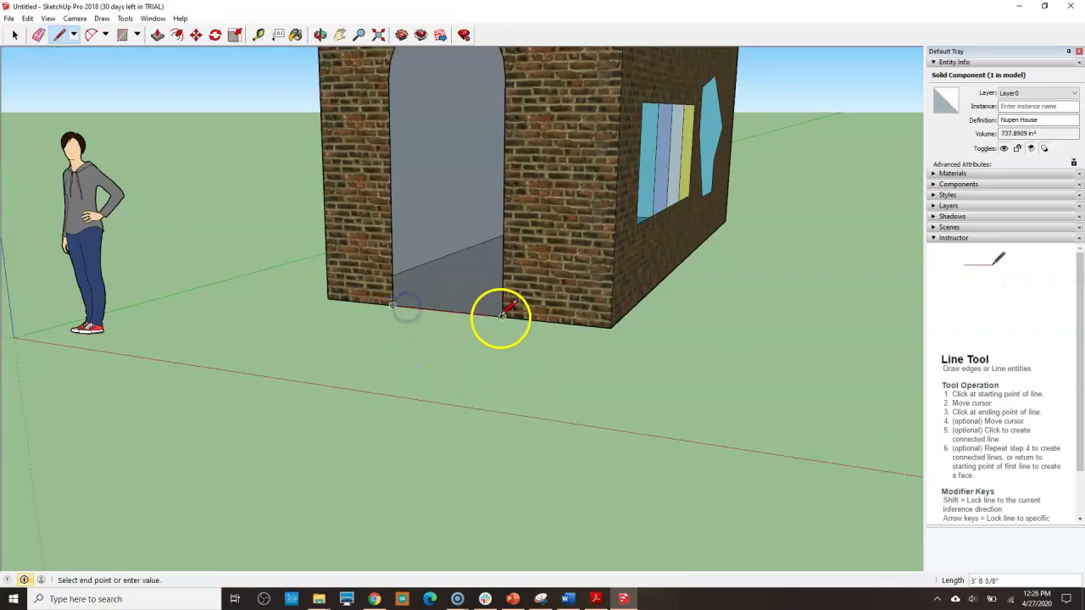
{"action": "scroll", "coordinate": [502, 317], "scroll_direction": "down", "scroll_amount": 5}
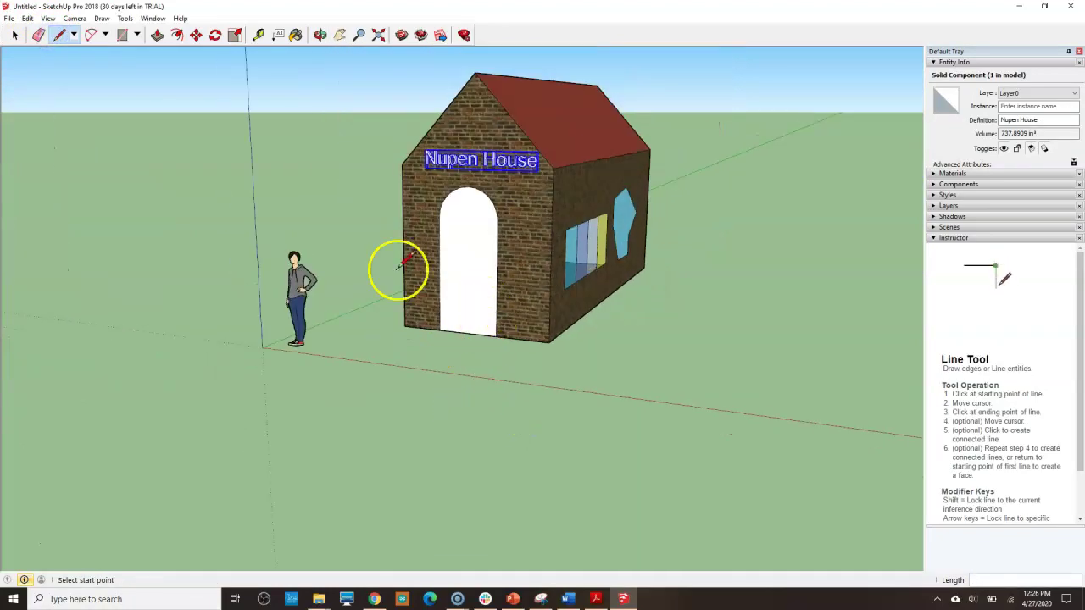
Step: Draw a small circular window centred in the arched upper part of the door face
{"action": "left_click", "coordinate": [137, 36]}
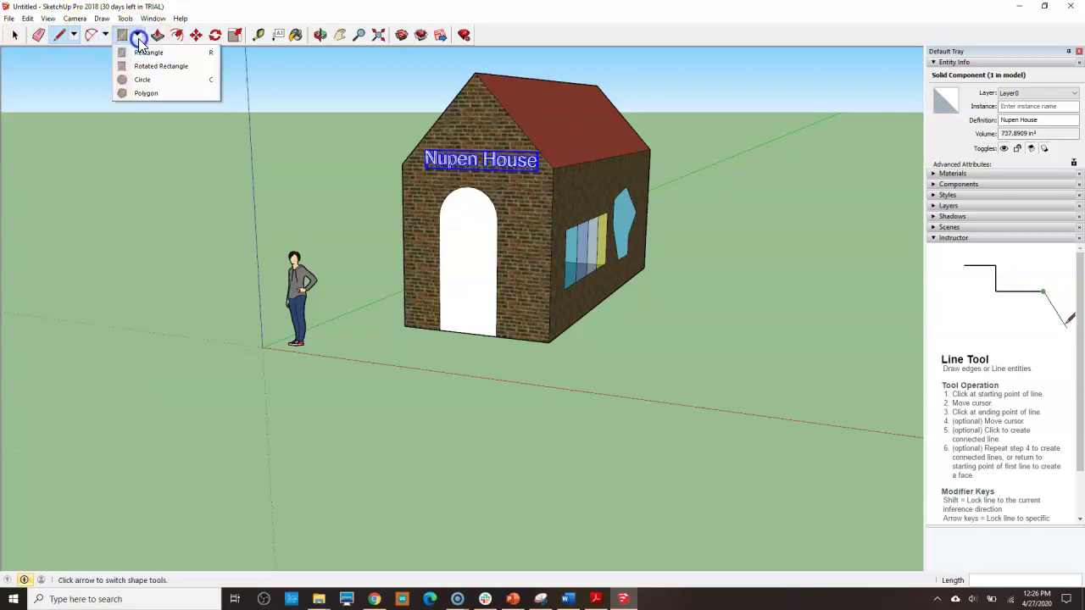
{"action": "left_click", "coordinate": [142, 81]}
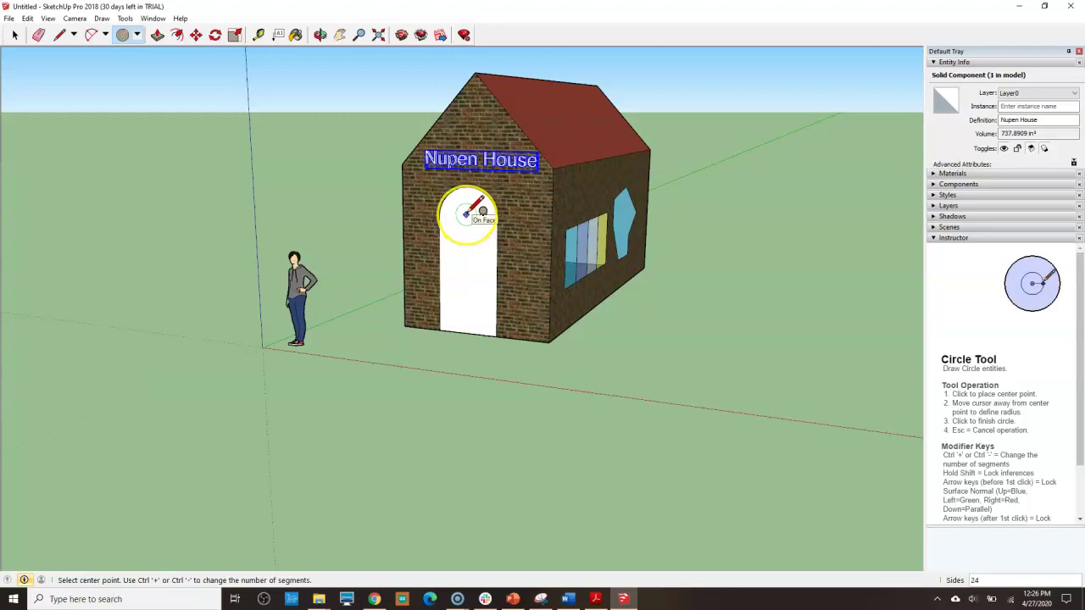
{"action": "left_click", "coordinate": [467, 215]}
{"action": "left_click", "coordinate": [486, 217]}
{"action": "middle_click_drag", "start_coordinate": [444, 264], "coordinate": [477, 213]}
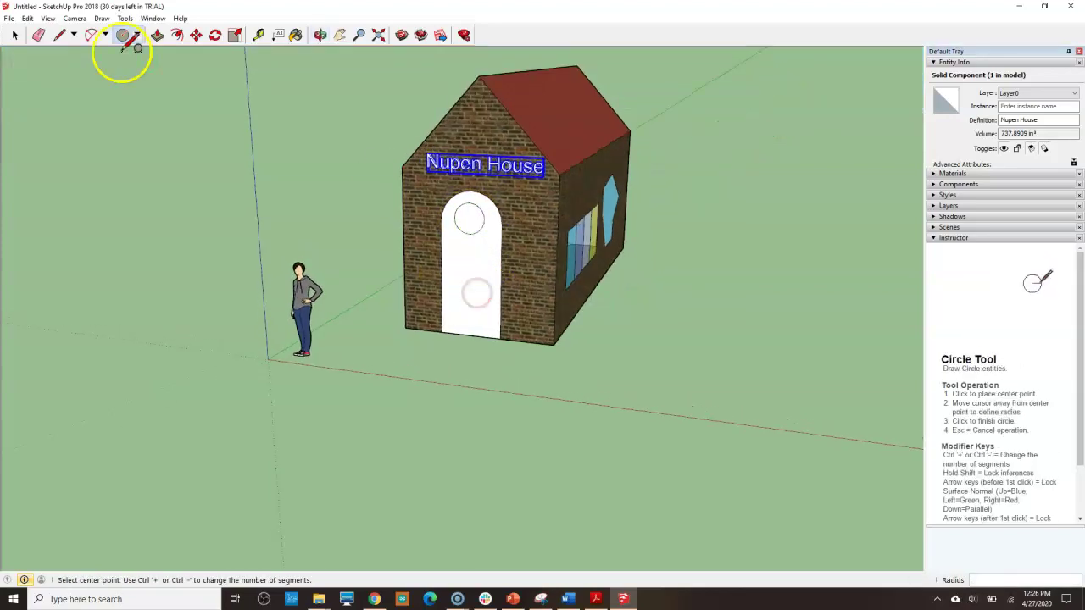
Step: Paint the door's circular window with Translucent Glass Tinted from the Glass and Mirrors materials
{"action": "left_click", "coordinate": [938, 184]}
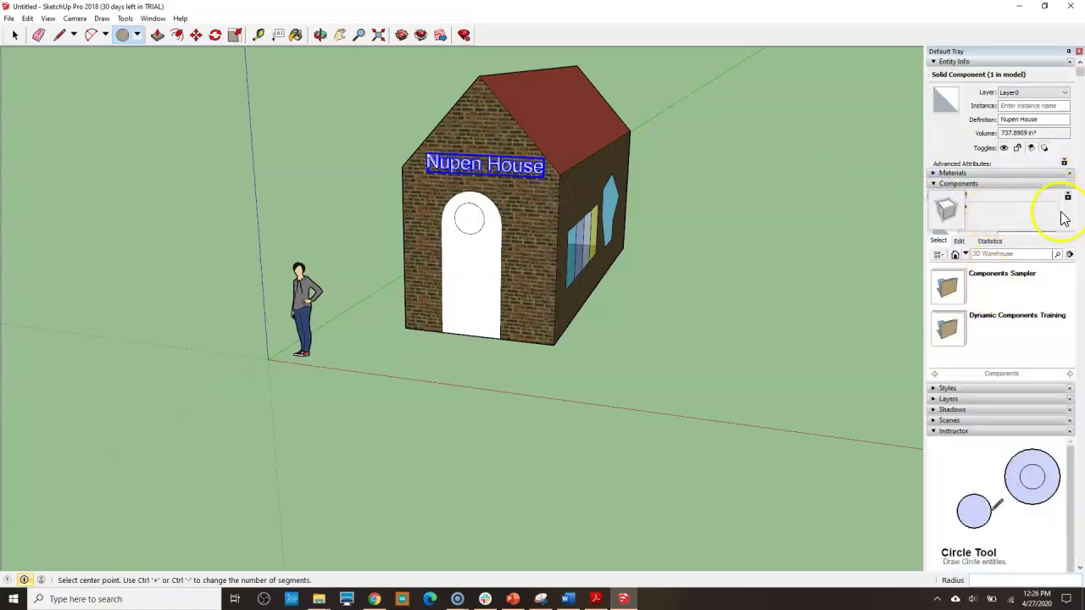
{"action": "left_click", "coordinate": [934, 173]}
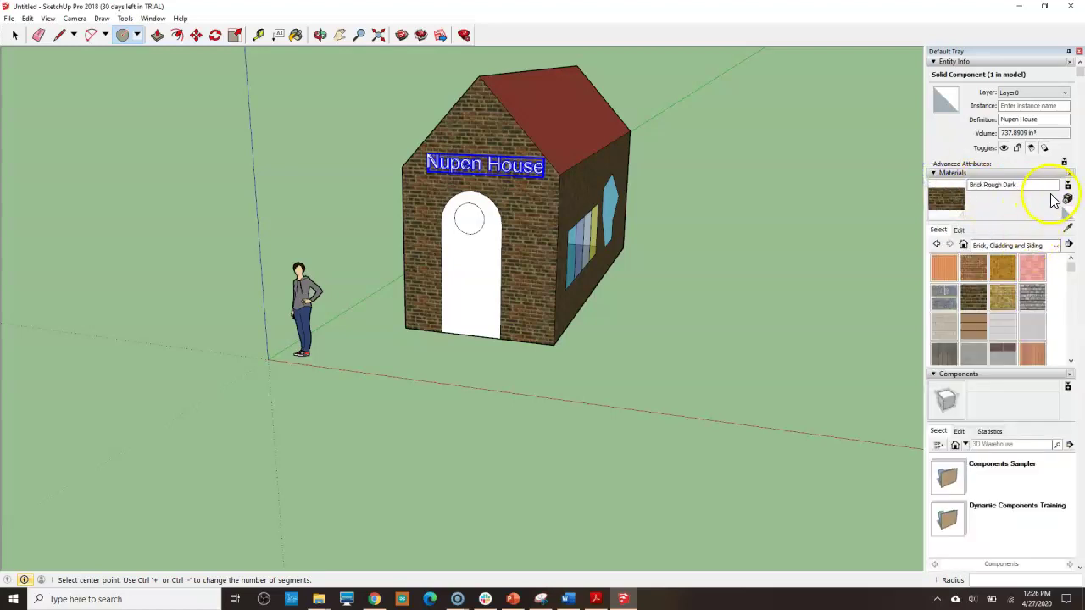
{"action": "left_click", "coordinate": [1057, 244]}
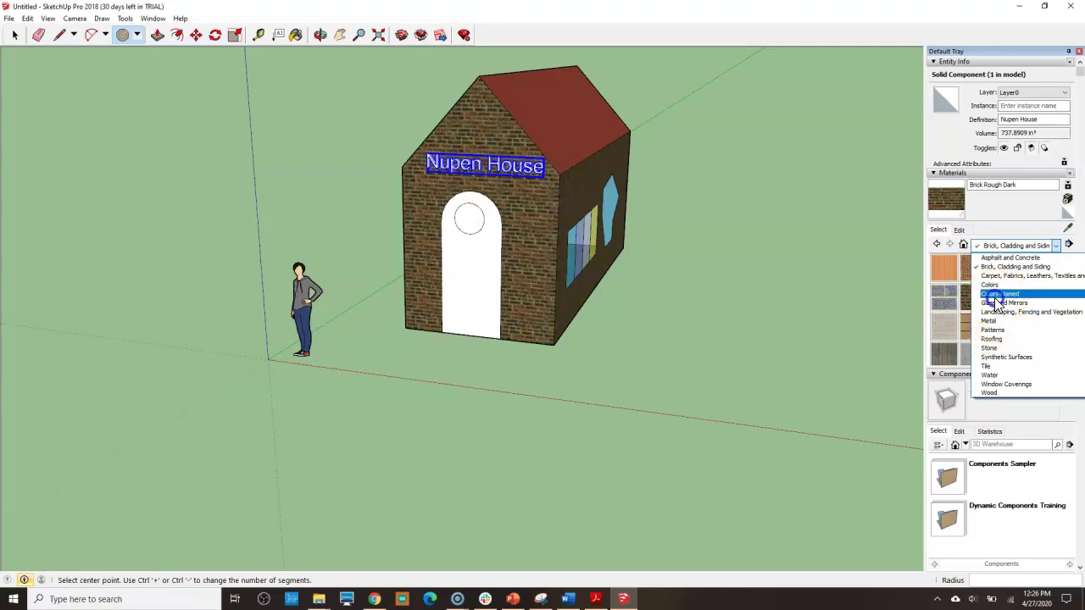
{"action": "left_click", "coordinate": [997, 303]}
{"action": "left_click", "coordinate": [946, 327]}
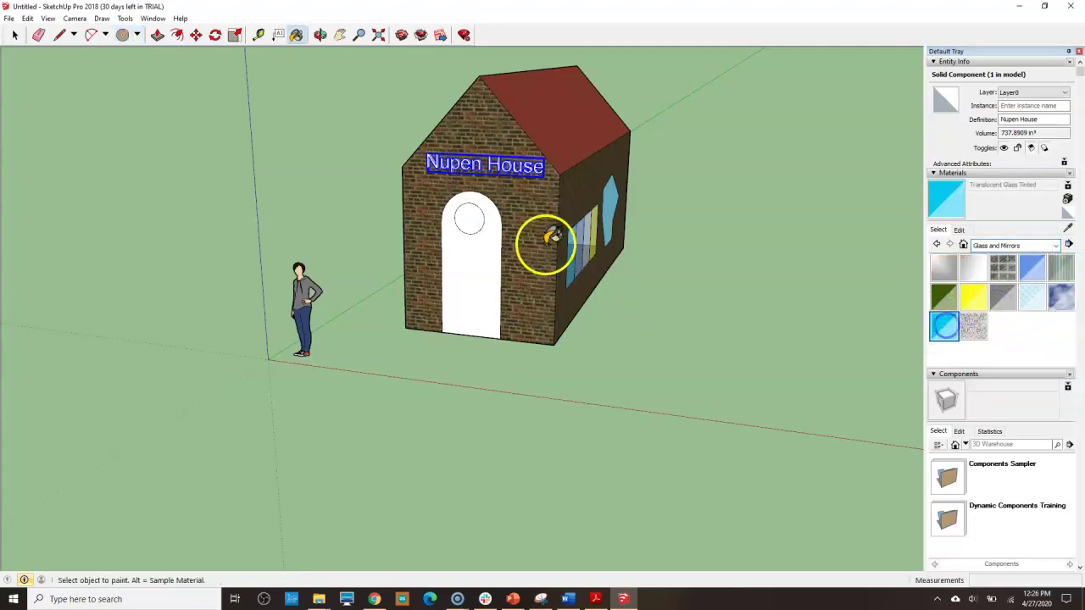
{"action": "left_click", "coordinate": [467, 220]}
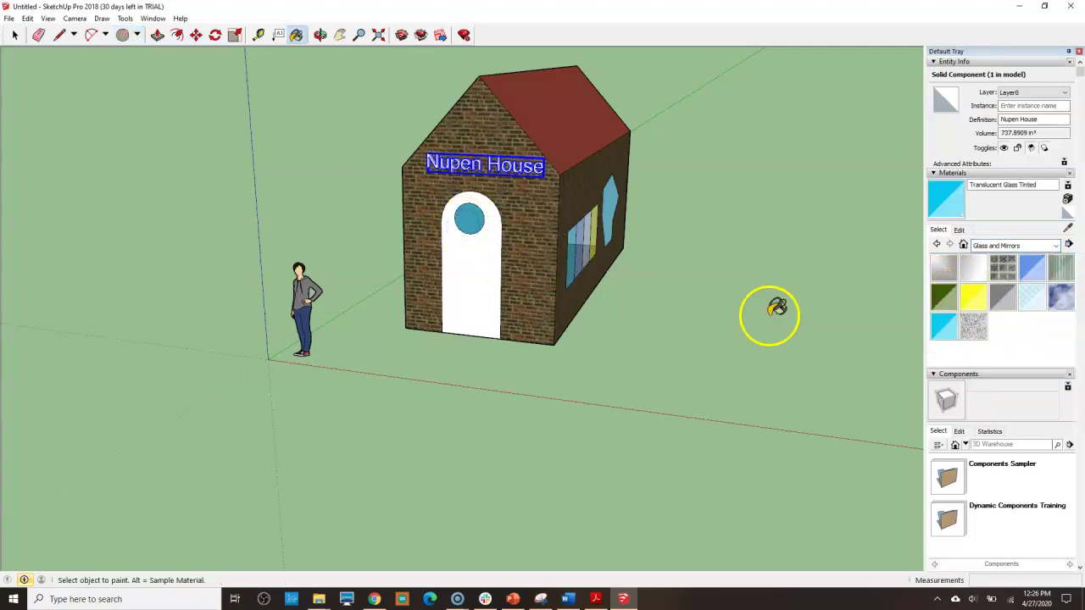
{"action": "middle_click_drag", "start_coordinate": [589, 359], "coordinate": [496, 342]}
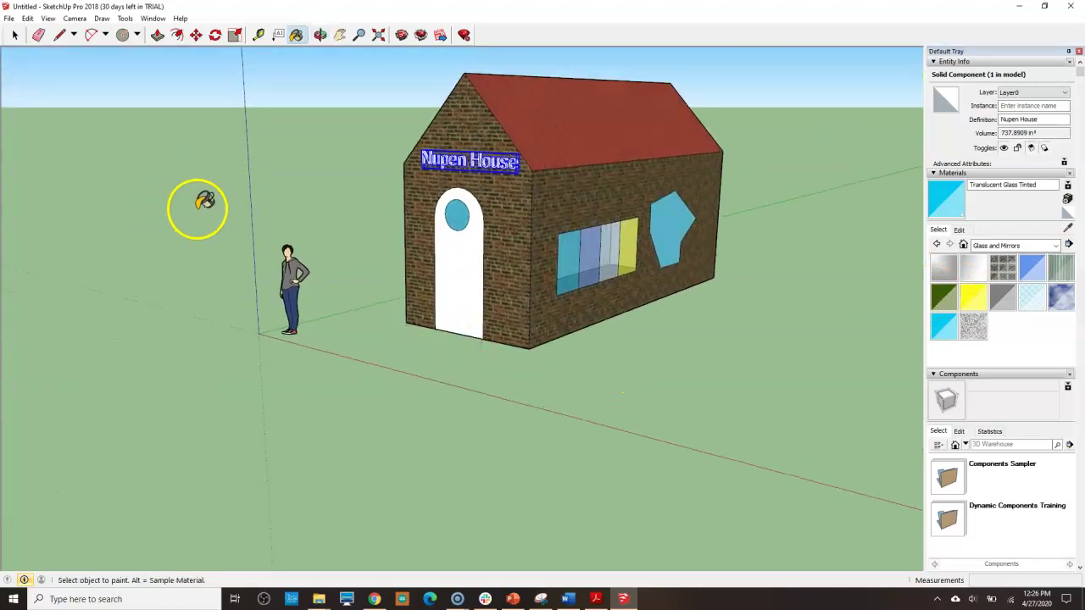